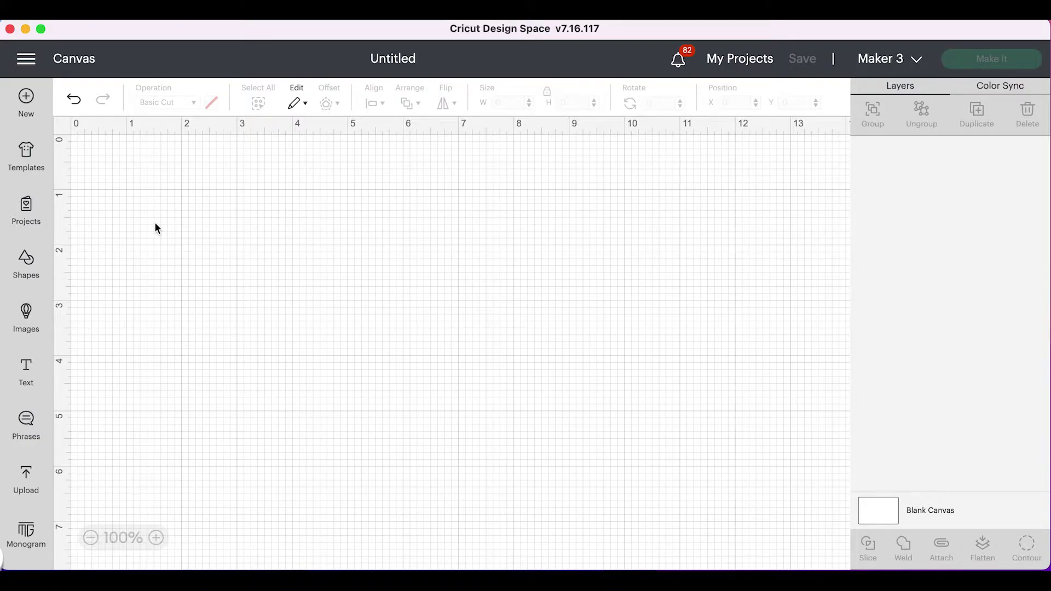
# Step: Open the ready-made projects library and filter it to the Cards category
pyautogui.click(31, 213)
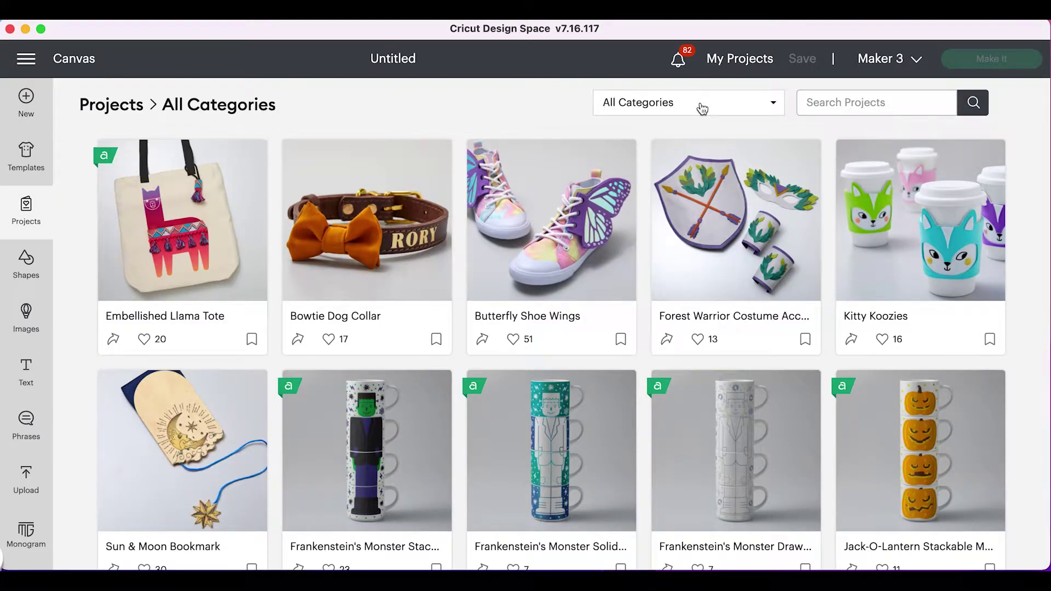
pyautogui.click(699, 104)
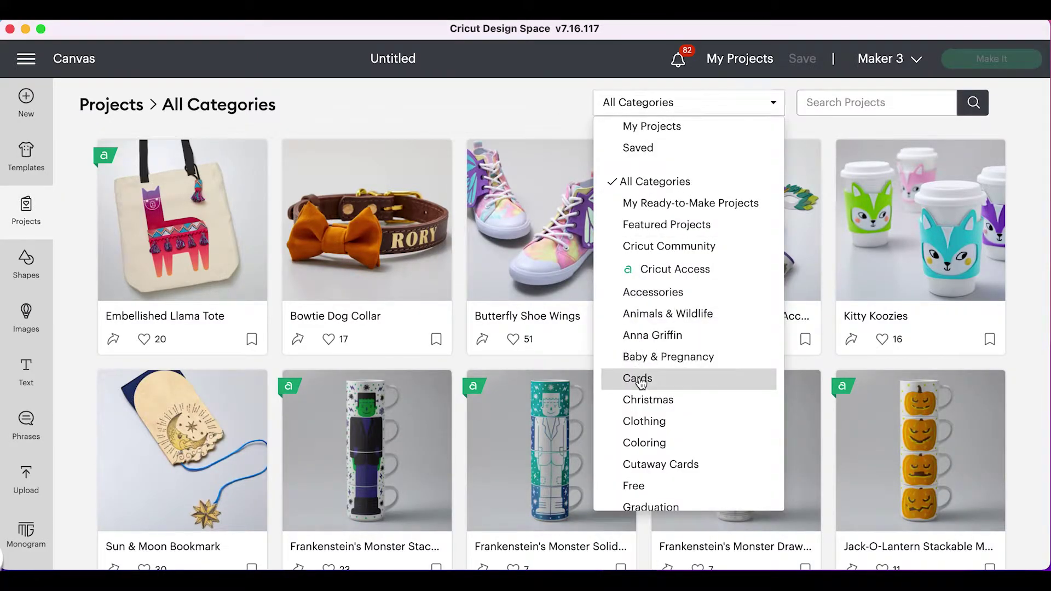
pyautogui.click(638, 377)
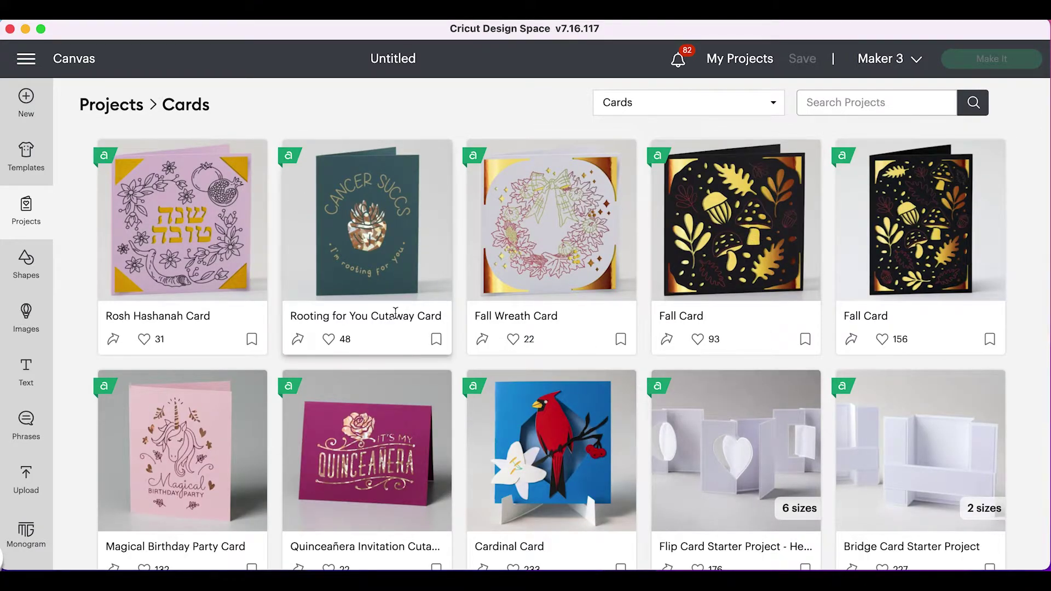
# Step: Browse the card projects and open the details of the Fall Wreath Card
pyautogui.scroll(-1, 489, 328)
pyautogui.scroll(-3, 489, 328)
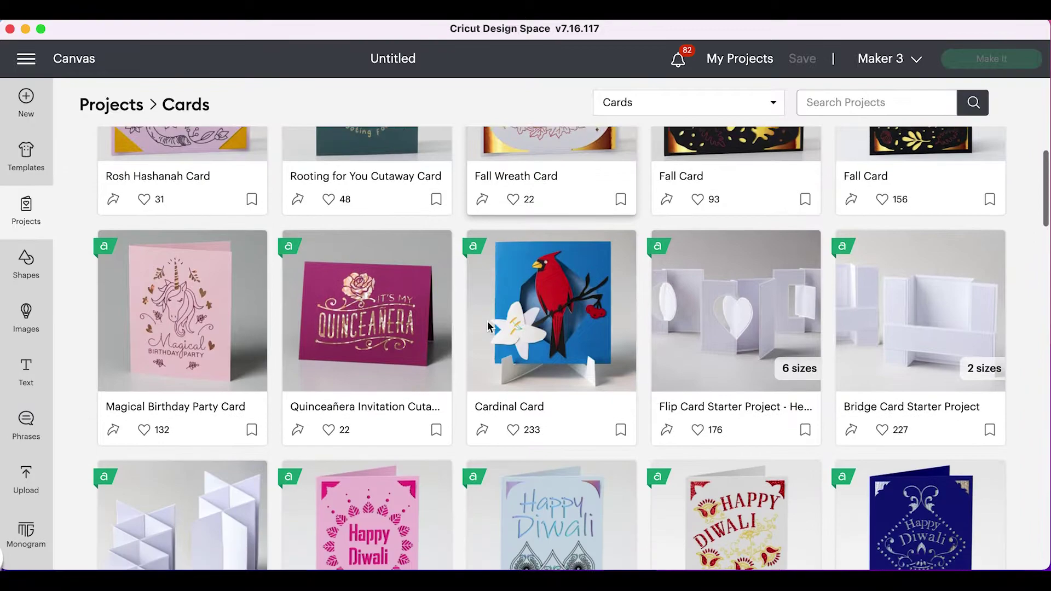
pyautogui.scroll(3, 489, 328)
pyautogui.scroll(-2, 489, 328)
pyautogui.scroll(2, 489, 328)
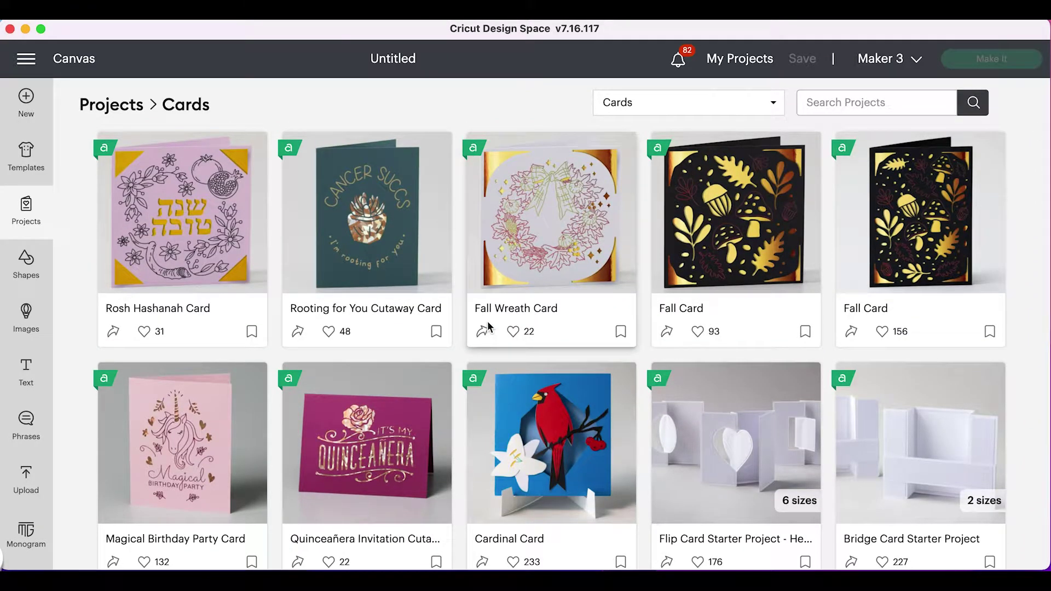
pyautogui.click(557, 166)
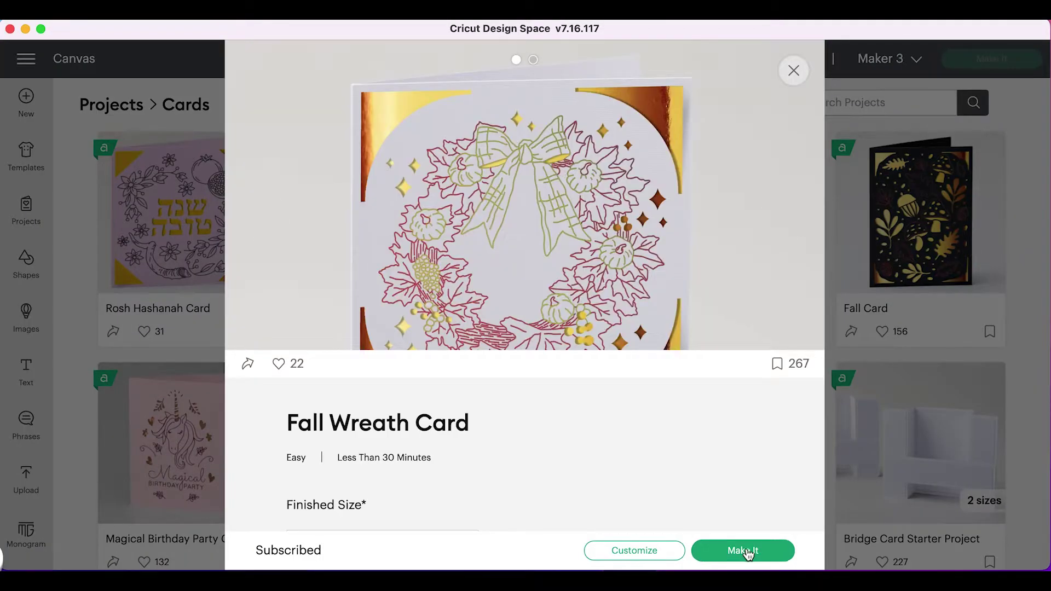
# Step: Prepare the Fall Wreath Card for cutting with 4 project copies, check the card mat layout, and cancel the preparation
pyautogui.click(747, 552)
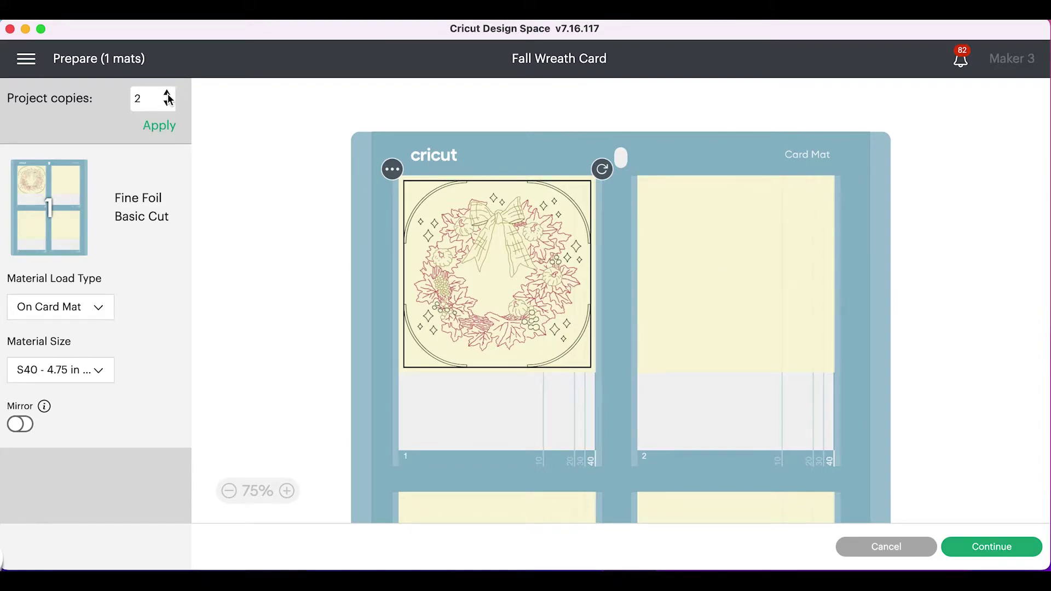
pyautogui.click(156, 126)
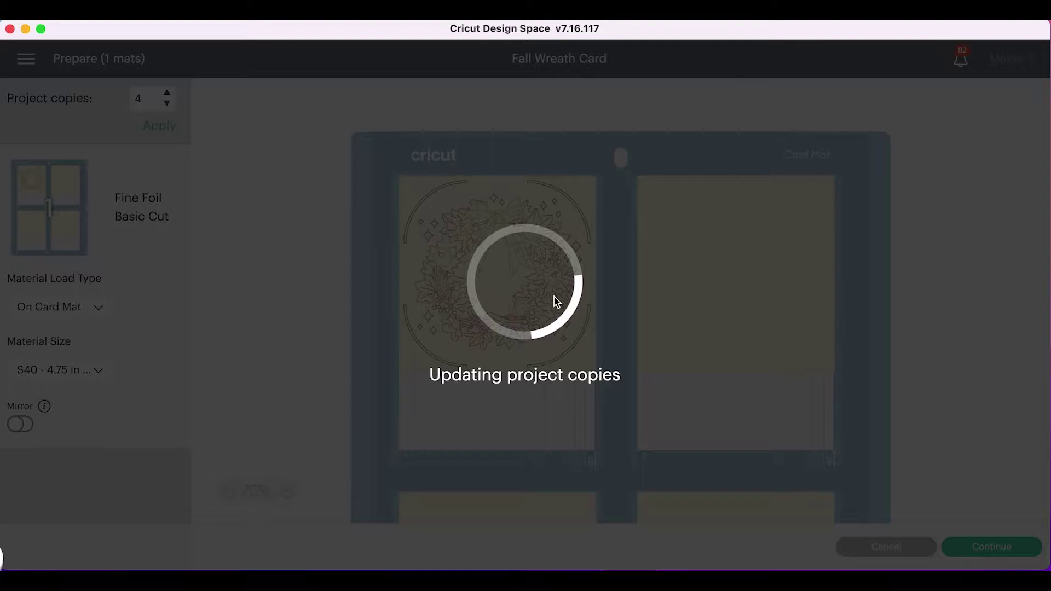
pyautogui.scroll(-3, 672, 363)
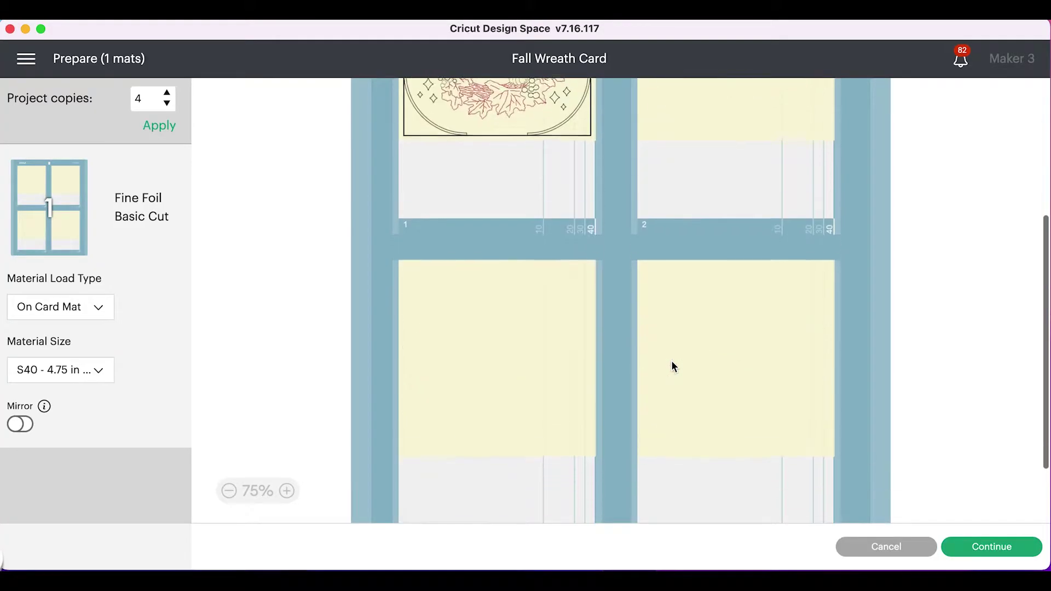
pyautogui.scroll(2, 671, 360)
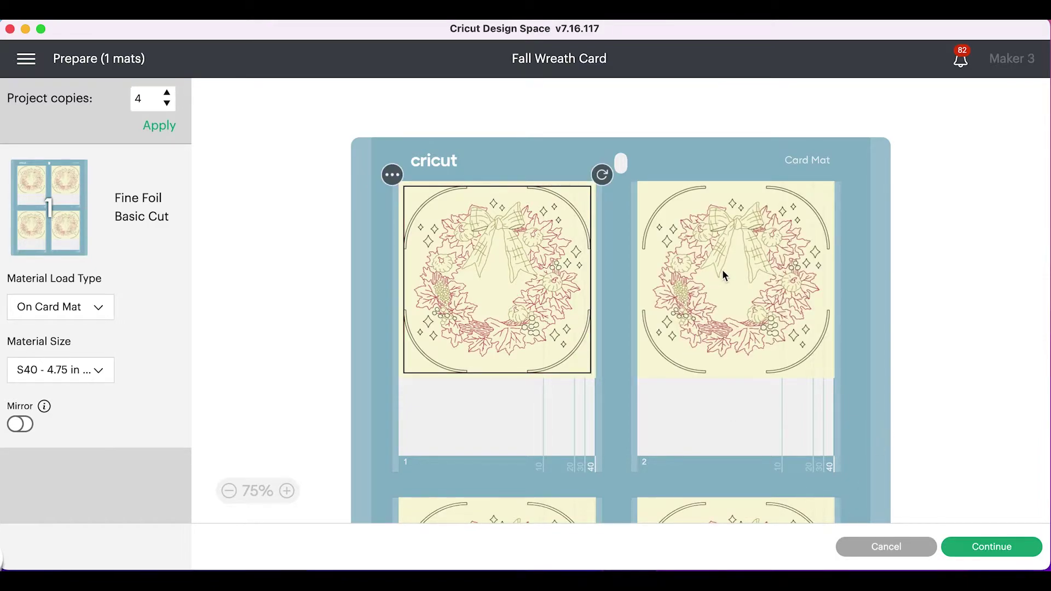
pyautogui.click(885, 547)
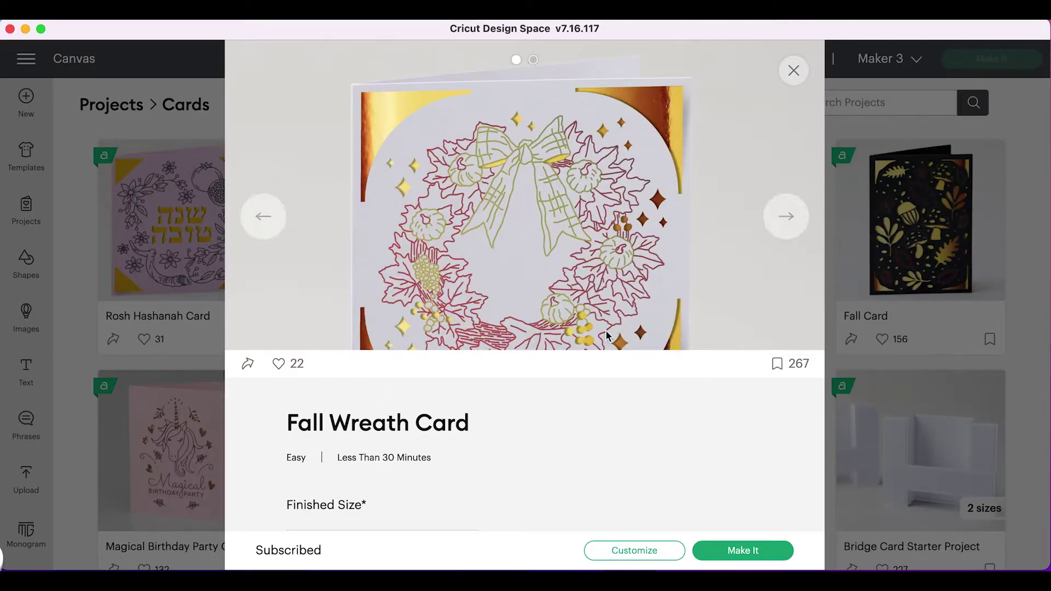
# Step: Open the Fall Wreath Card on the canvas for customizing and preview its card mat layout, returning without cutting
pyautogui.scroll(-3, 562, 417)
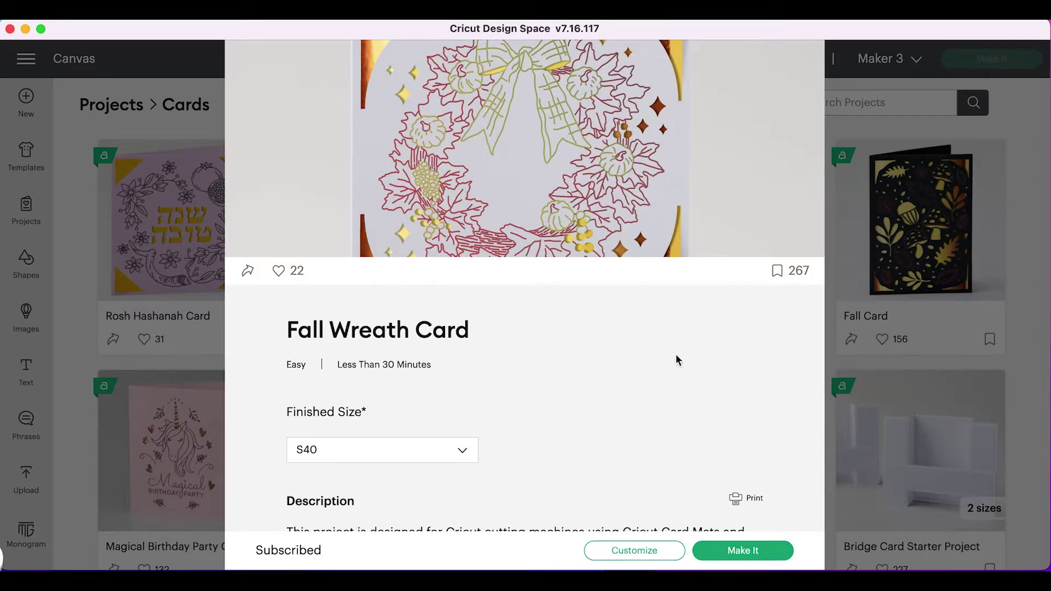
pyautogui.scroll(3, 638, 247)
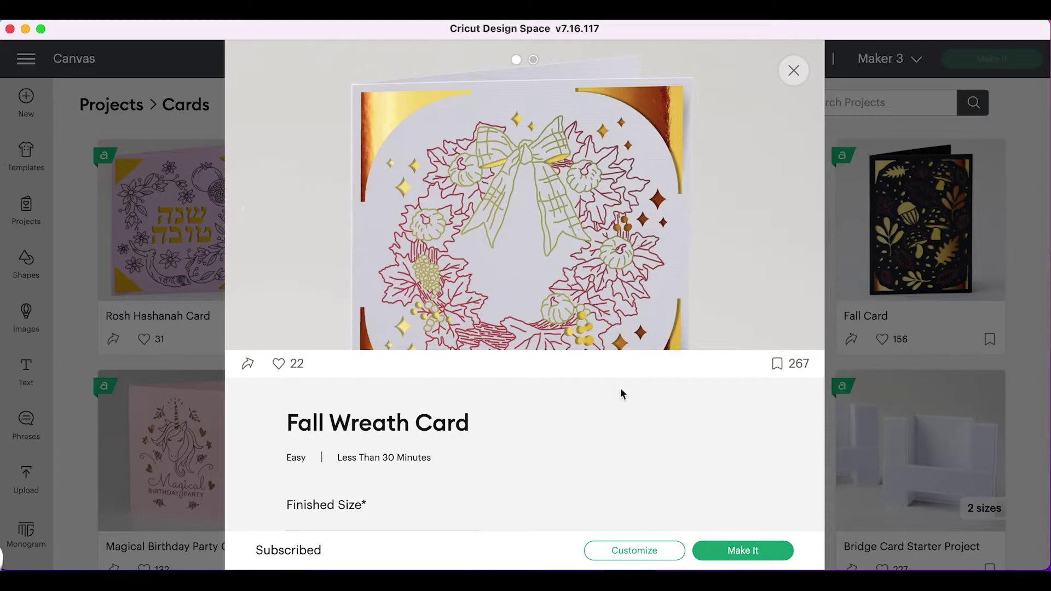
pyautogui.scroll(-3, 630, 430)
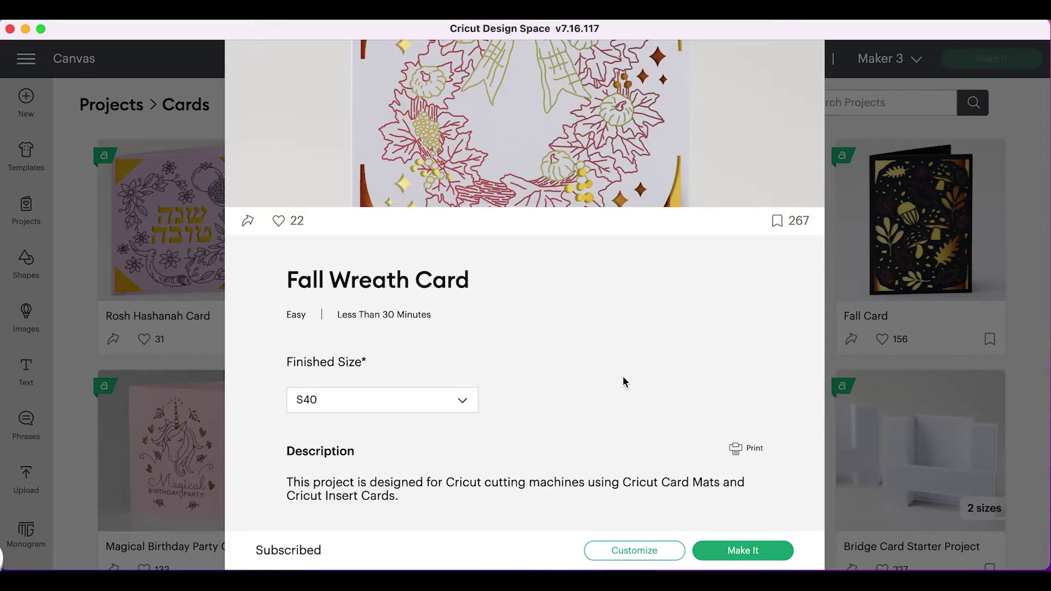
pyautogui.click(636, 552)
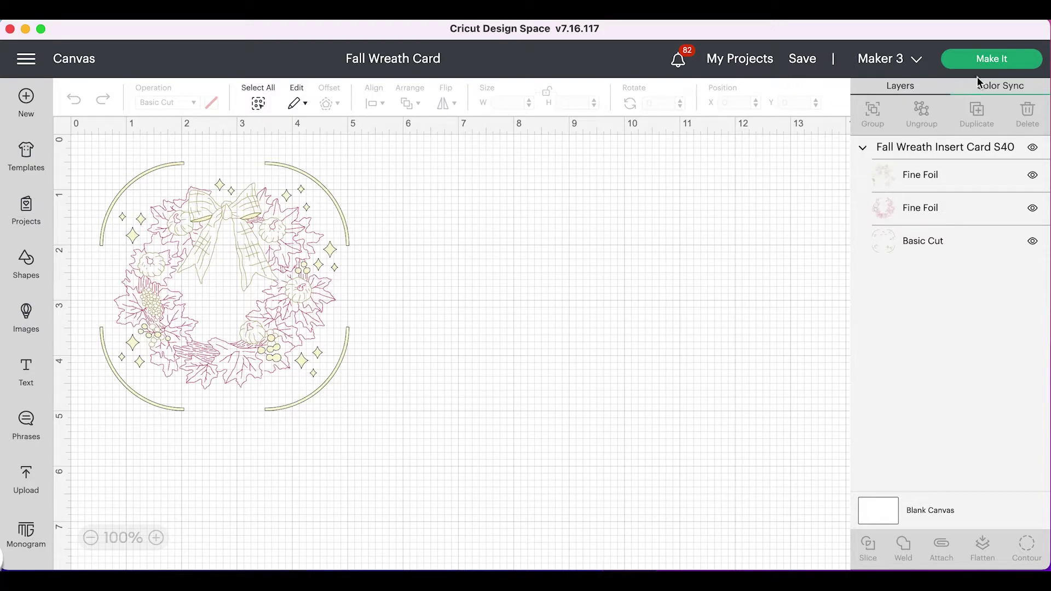
pyautogui.click(992, 61)
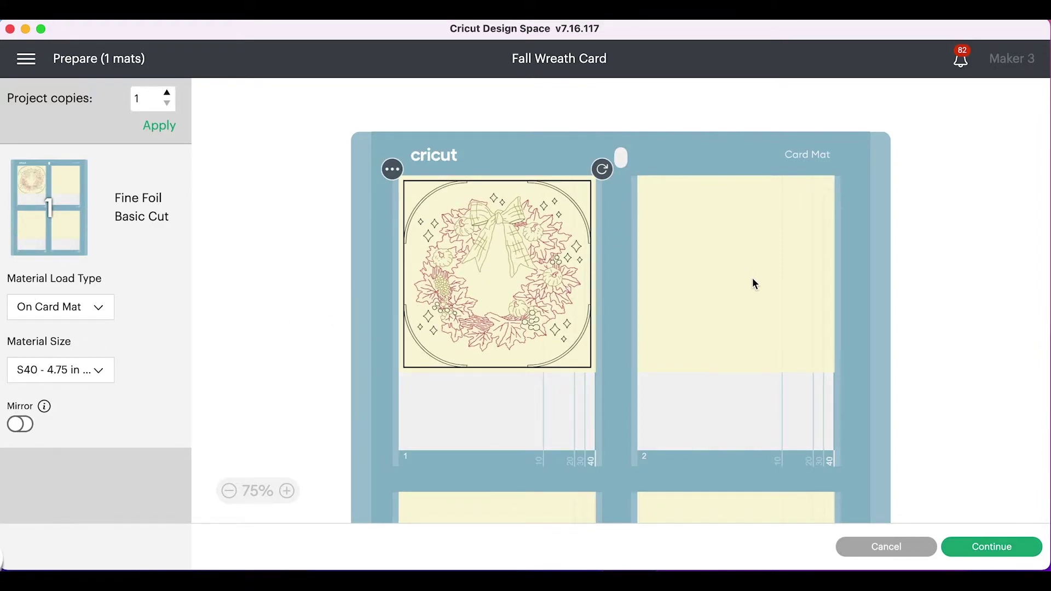
pyautogui.click(880, 550)
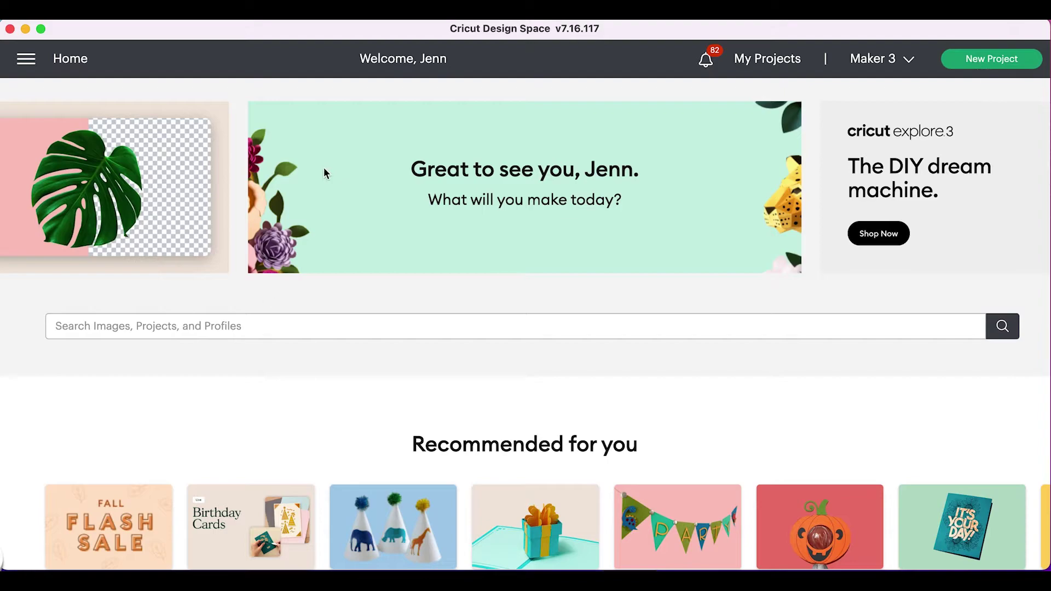
# Step: Start a new blank project and show the Cards category of the projects library
pyautogui.click(972, 62)
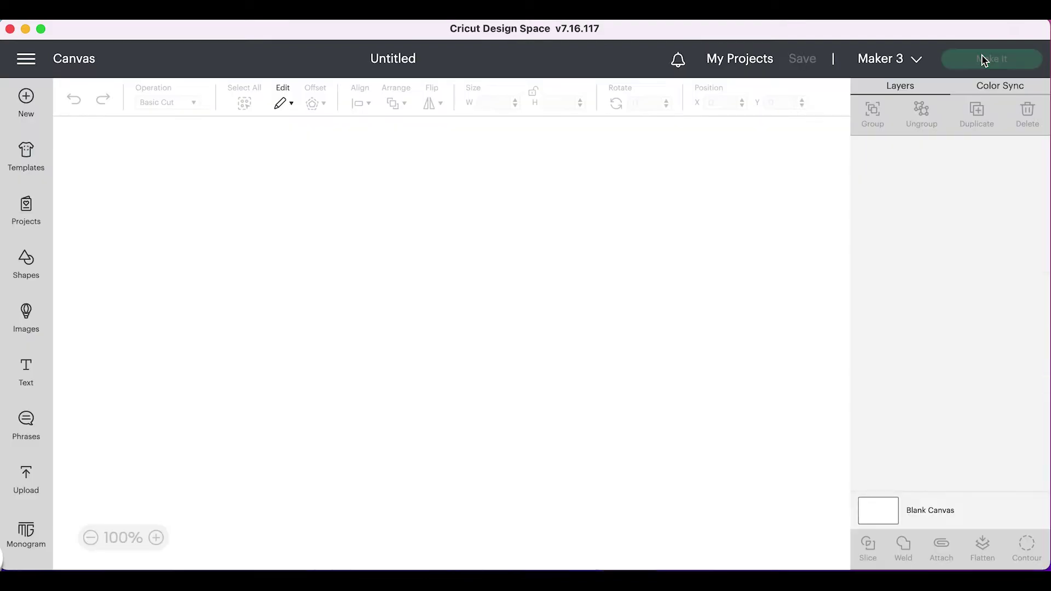
pyautogui.click(27, 211)
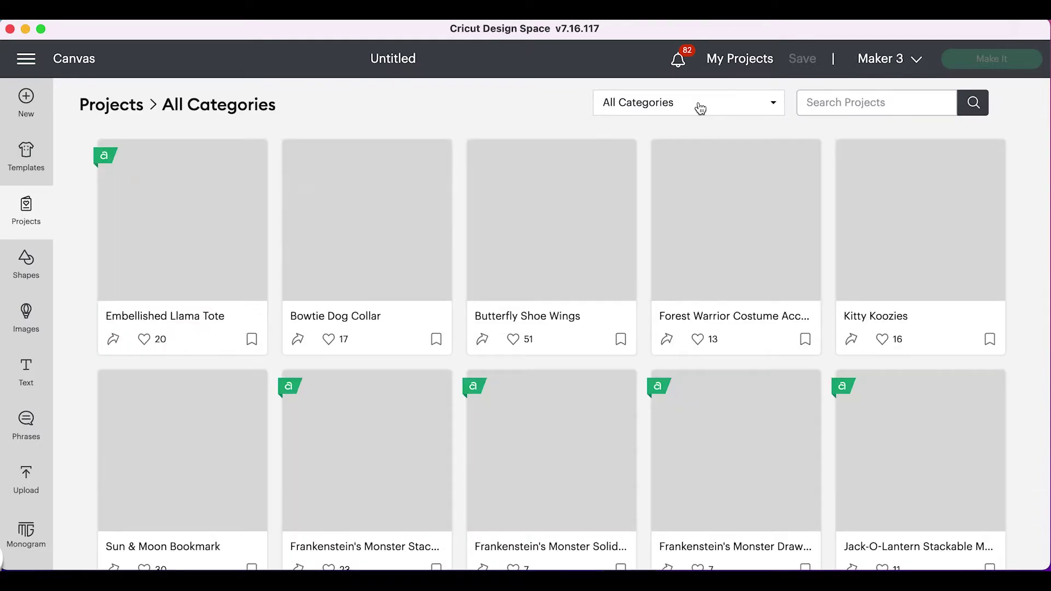
pyautogui.click(701, 108)
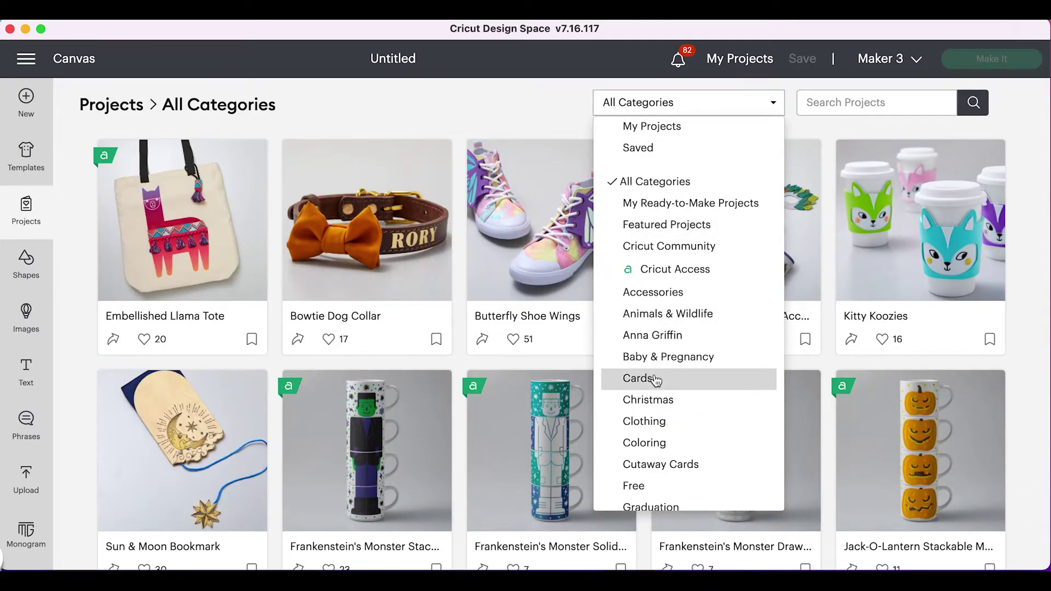
pyautogui.click(657, 379)
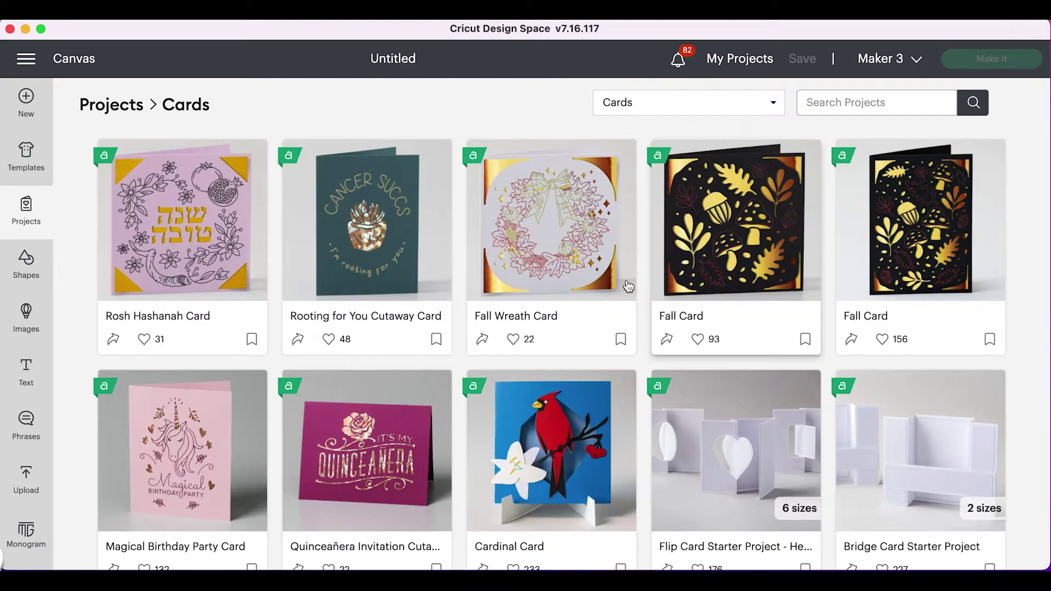
# Step: Find the Mountain Sunrise Card among the card projects and open it on the canvas for customizing
pyautogui.scroll(-5, 606, 301)
pyautogui.scroll(-3, 605, 301)
pyautogui.scroll(8, 606, 301)
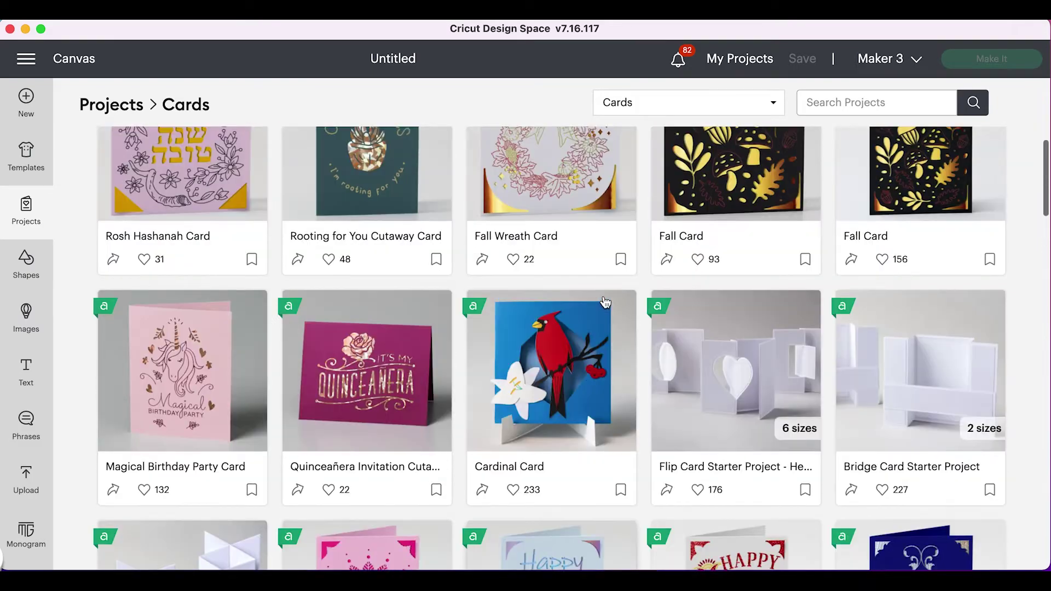
pyautogui.scroll(-10, 606, 303)
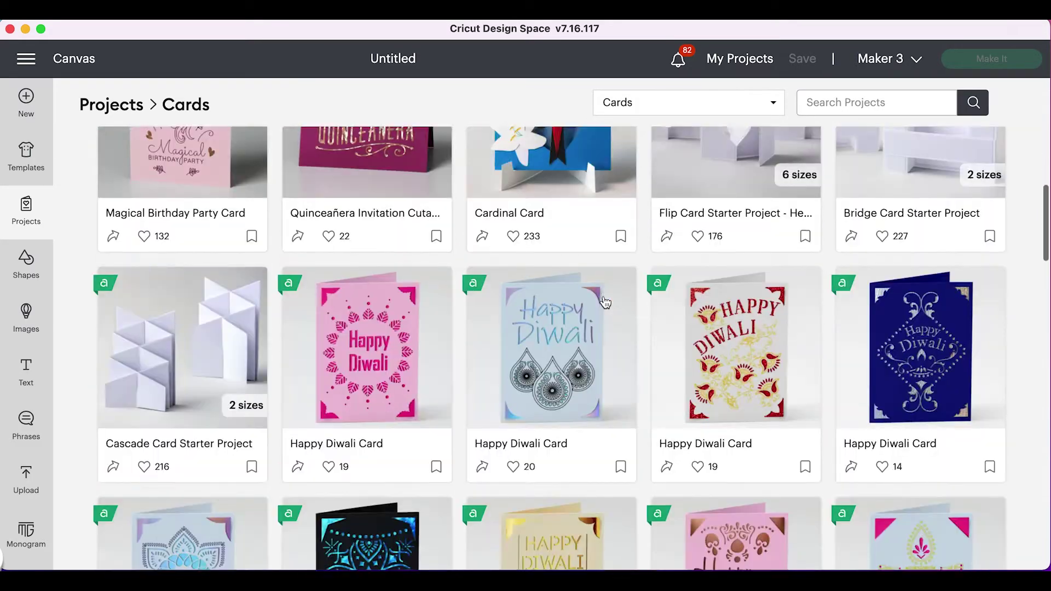
pyautogui.scroll(-10, 605, 303)
pyautogui.scroll(2, 606, 302)
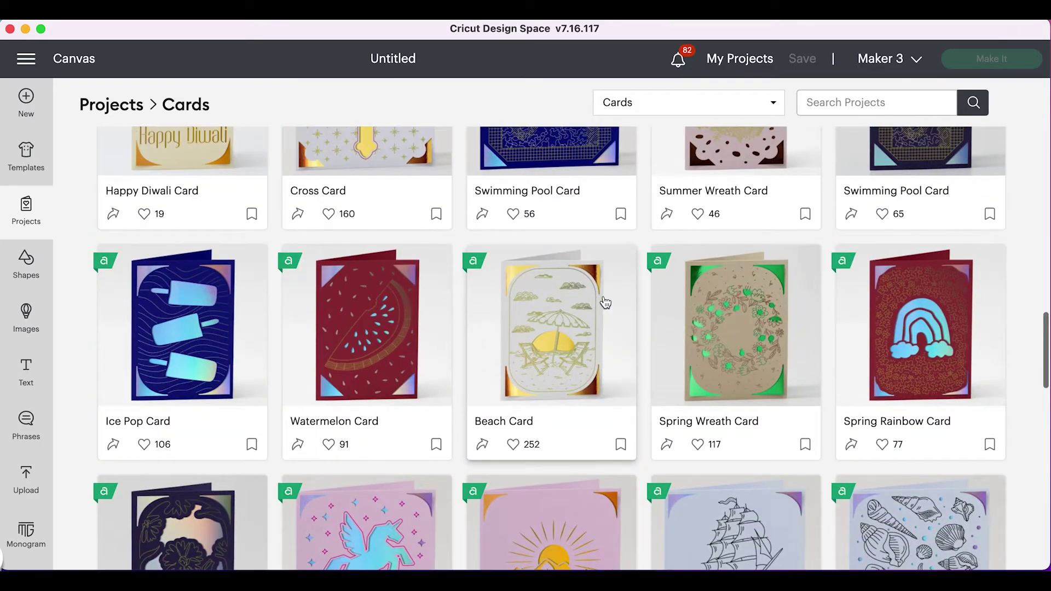
pyautogui.scroll(-3, 606, 303)
pyautogui.scroll(-1, 606, 302)
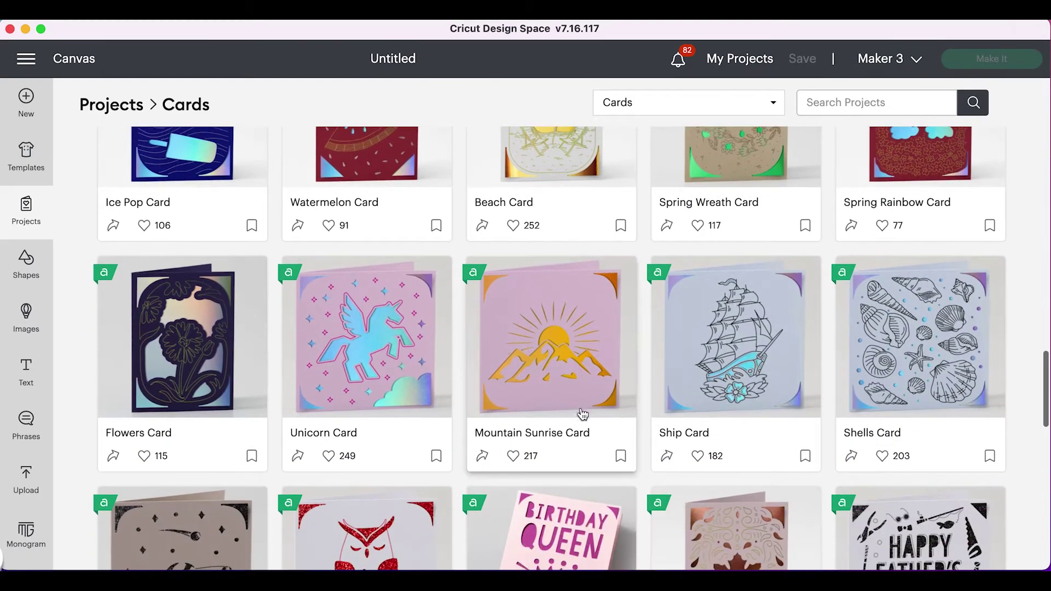
pyautogui.click(537, 328)
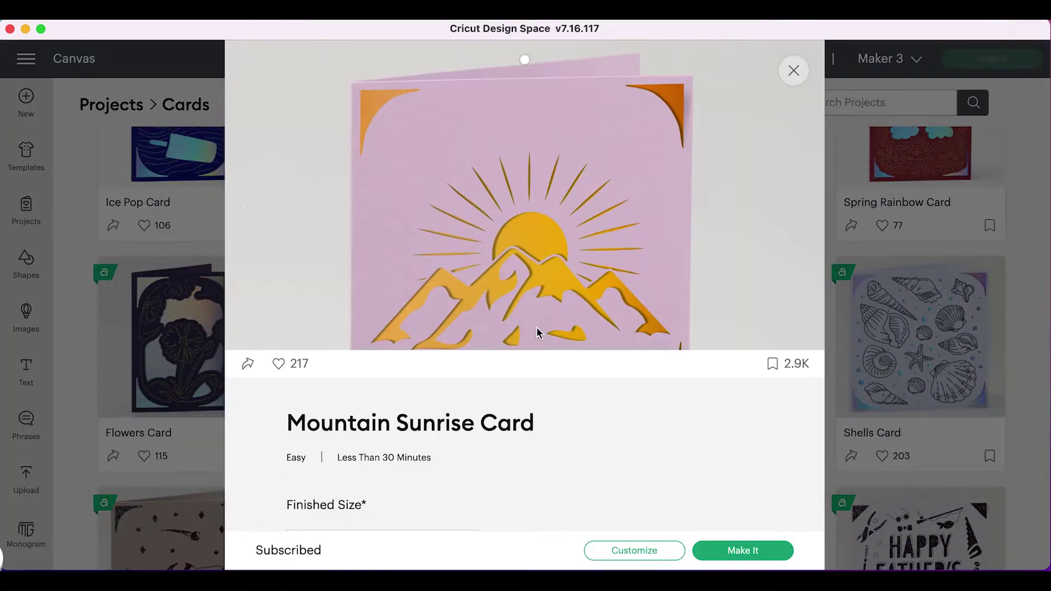
pyautogui.click(637, 551)
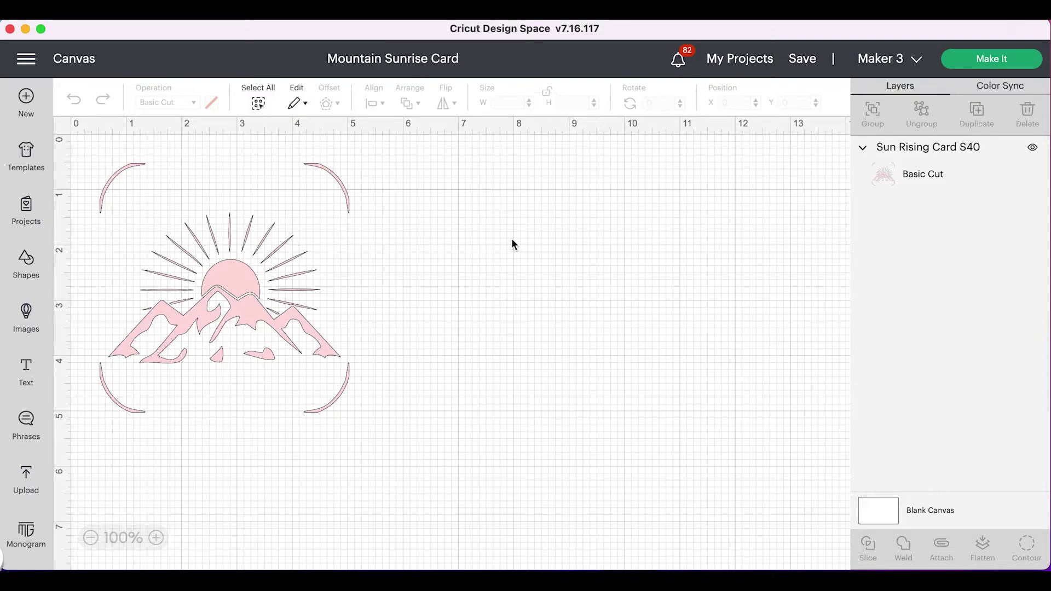
# Step: Copy the Mountain Sunrise Card design into the Fall Wreath Card project and place it beside the wreath
pyautogui.click(293, 216)
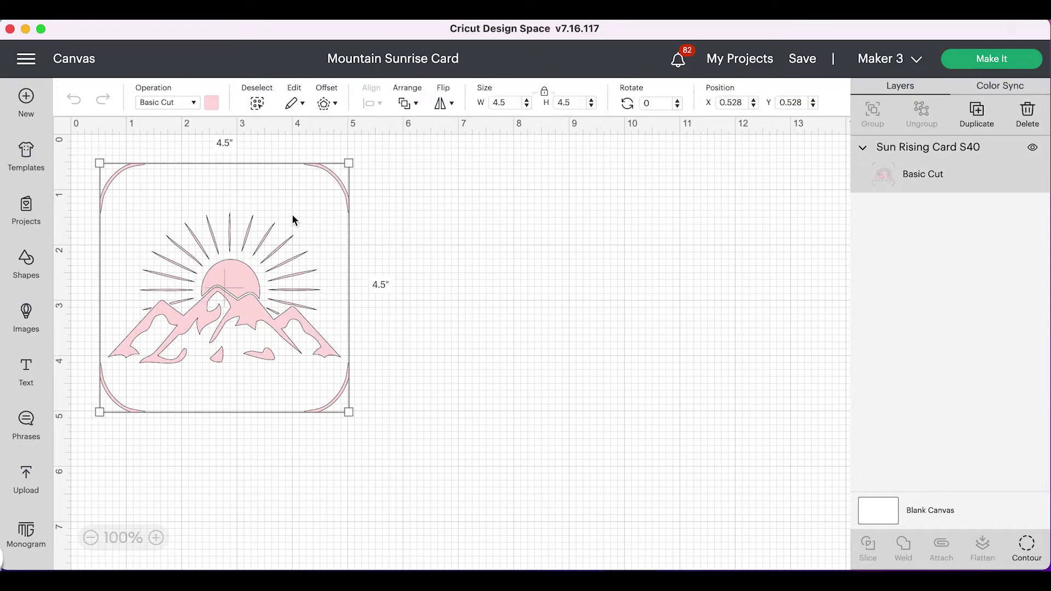
pyautogui.rightClick(227, 219)
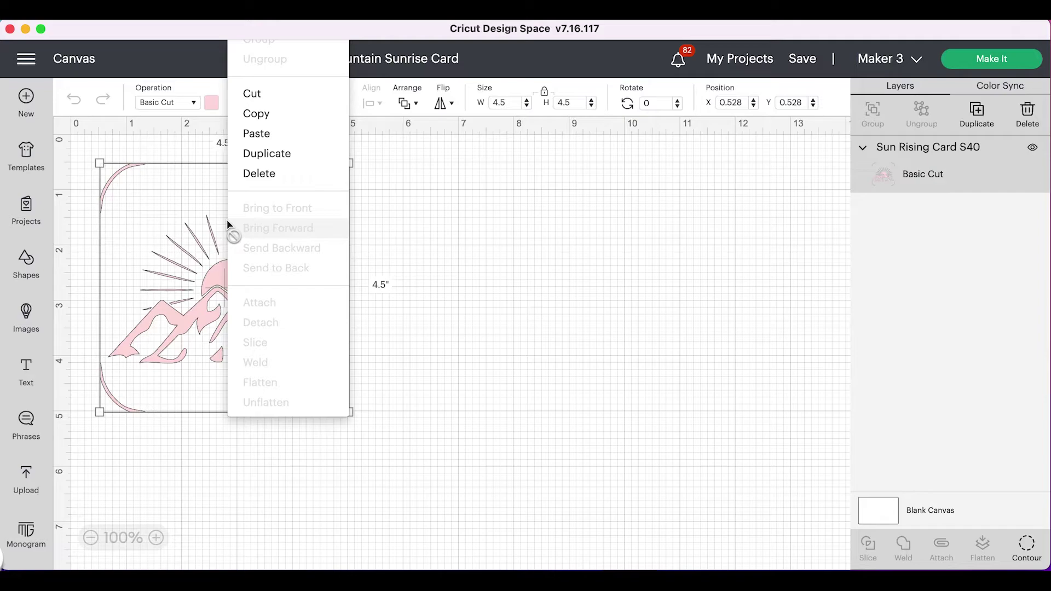
pyautogui.click(254, 113)
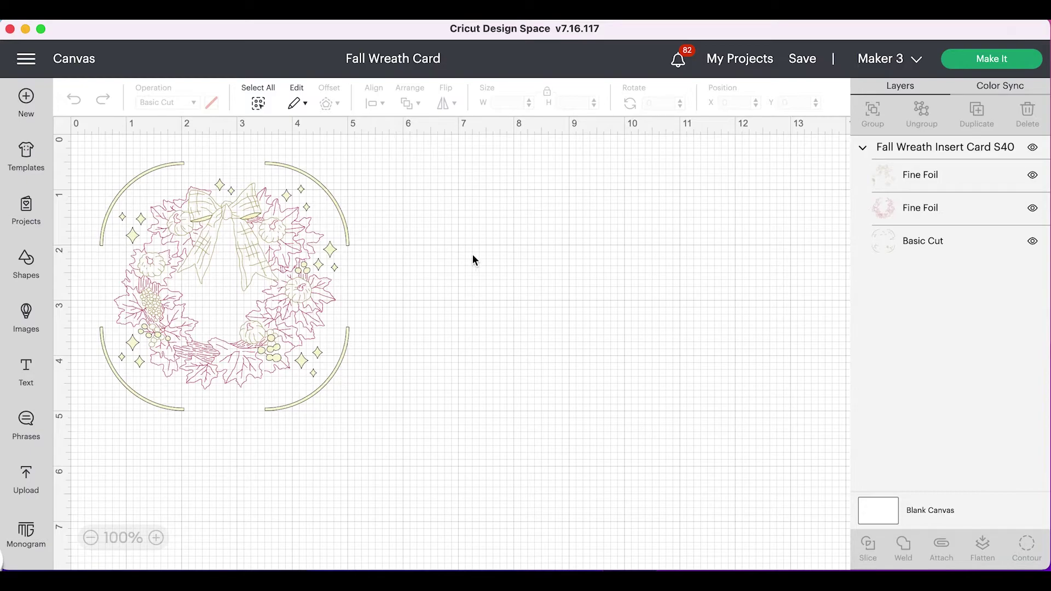
pyautogui.rightClick(474, 260)
pyautogui.click(500, 171)
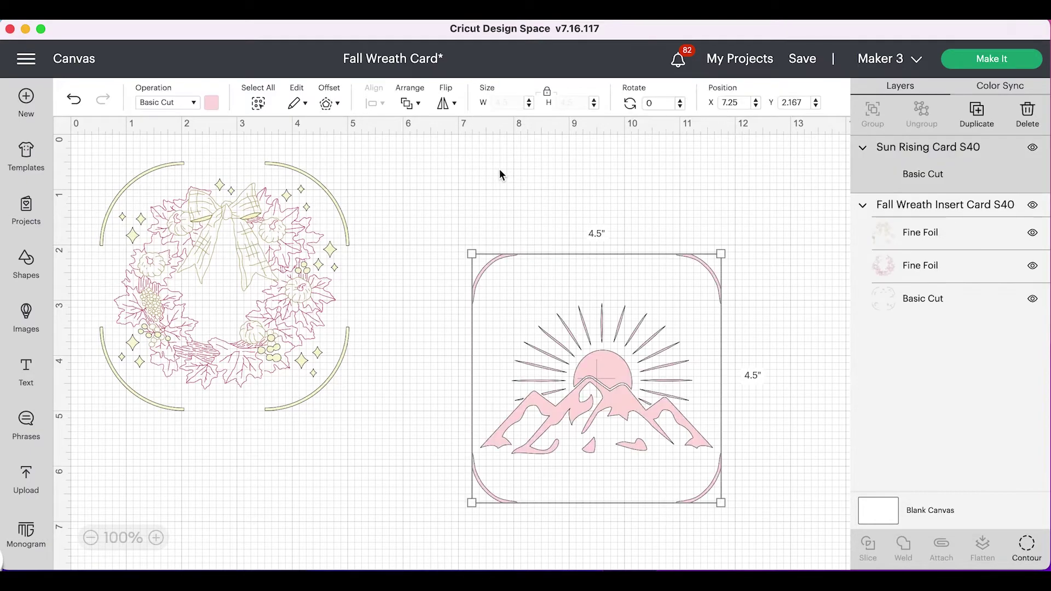
pyautogui.moveTo(566, 323); pyautogui.dragTo(464, 225)
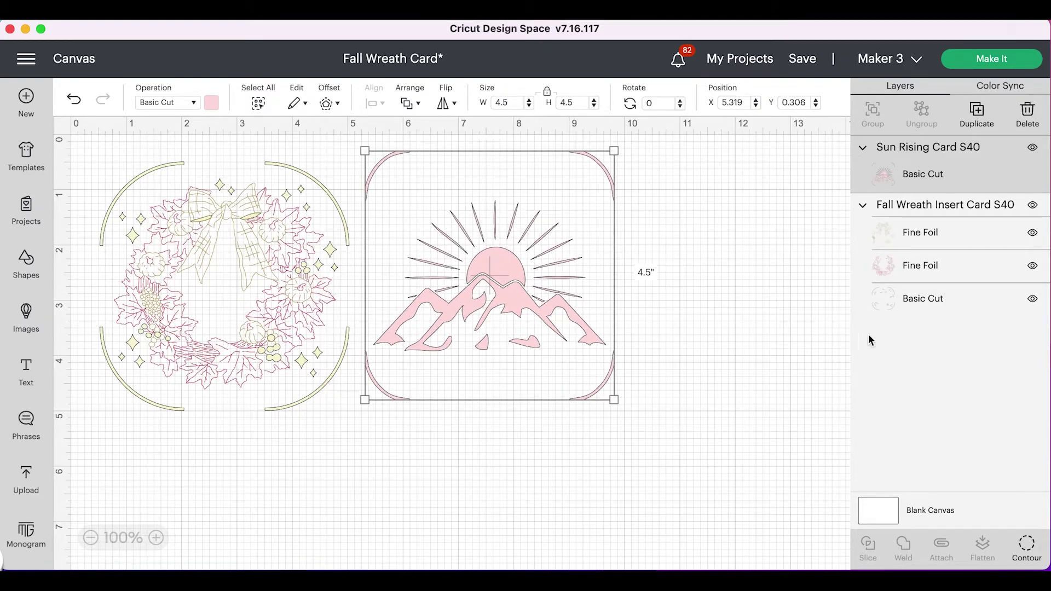
# Step: Preview the cutting mats and move the Fall Wreath design onto the pink Mountain Sunrise card mat, returning without cutting
pyautogui.click(993, 65)
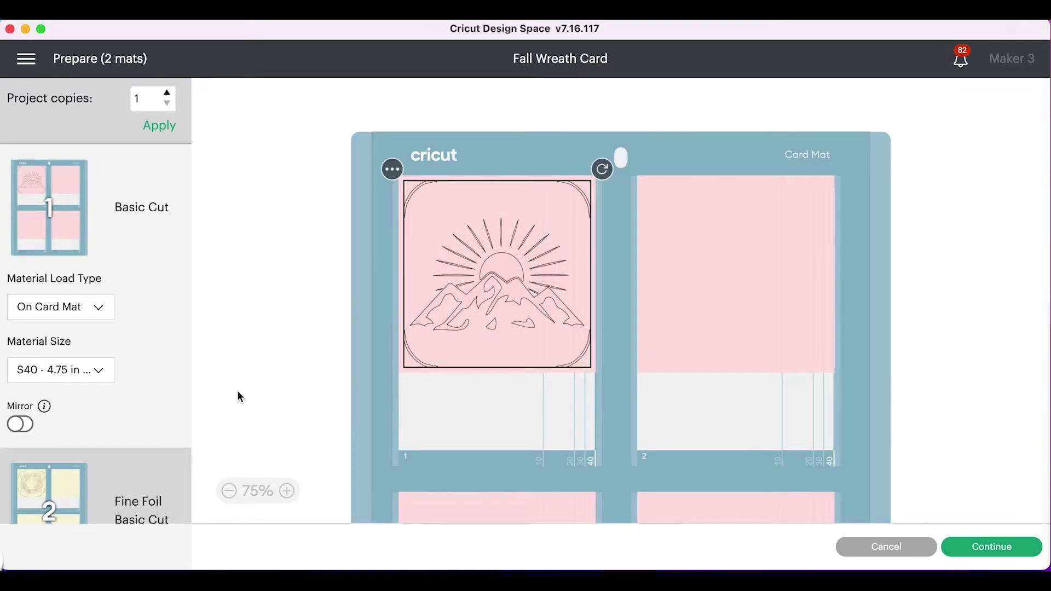
pyautogui.scroll(-2, 221, 392)
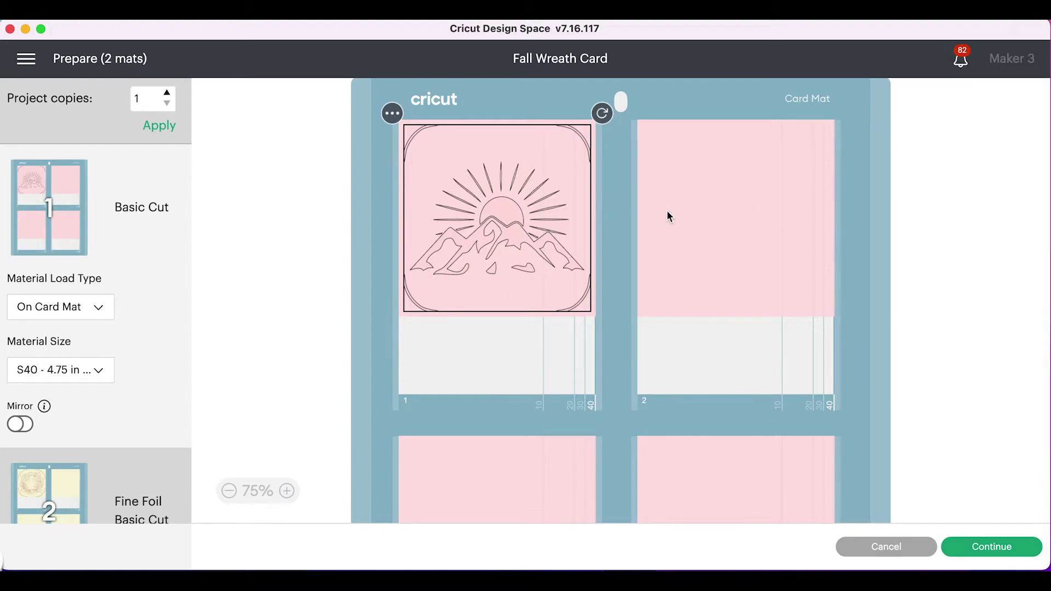
pyautogui.click(31, 481)
pyautogui.click(387, 173)
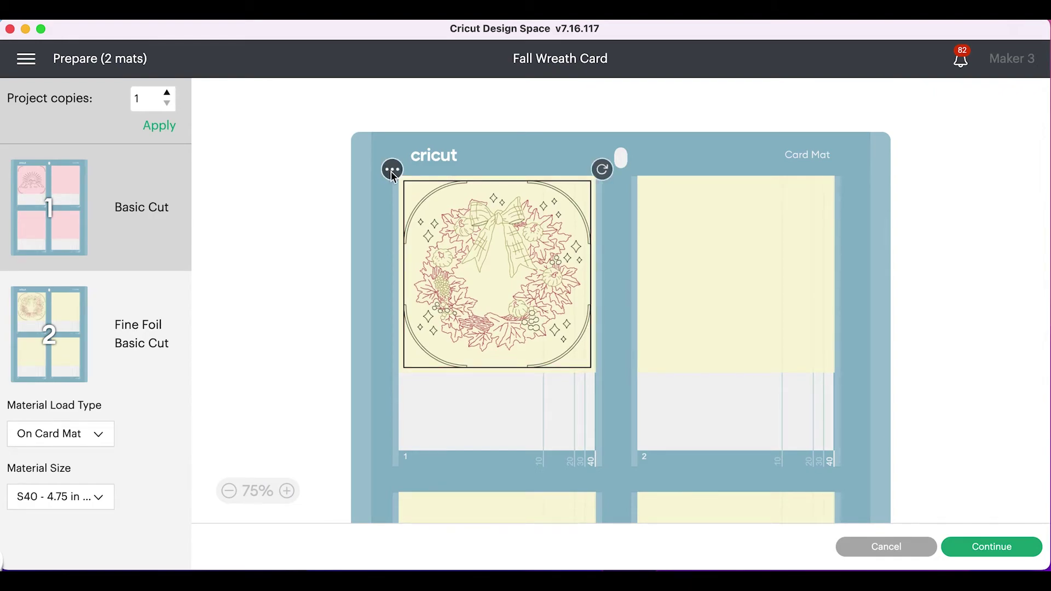
pyautogui.click(393, 171)
pyautogui.click(374, 202)
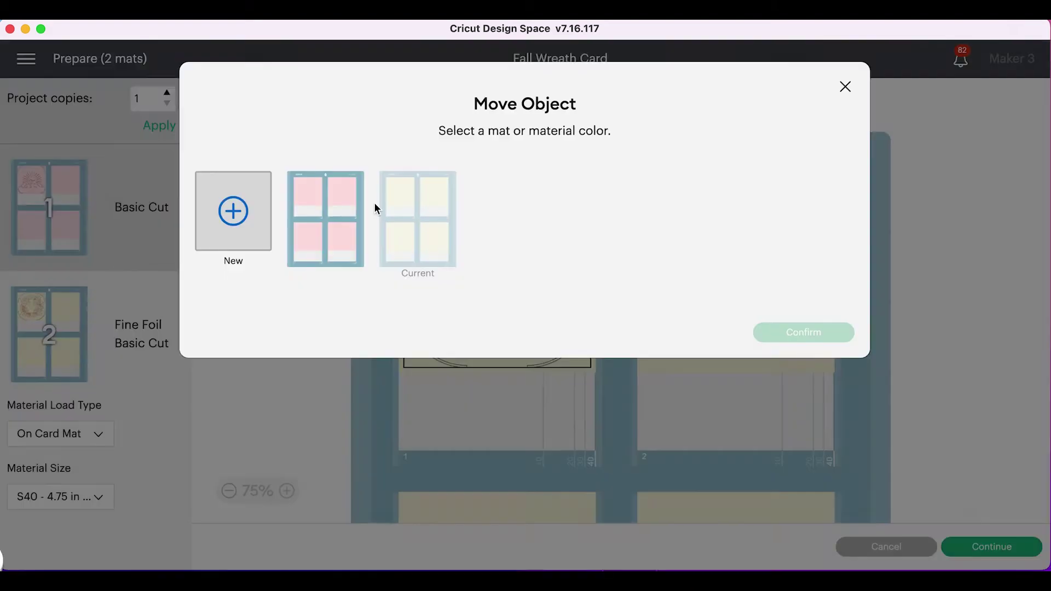
pyautogui.click(339, 196)
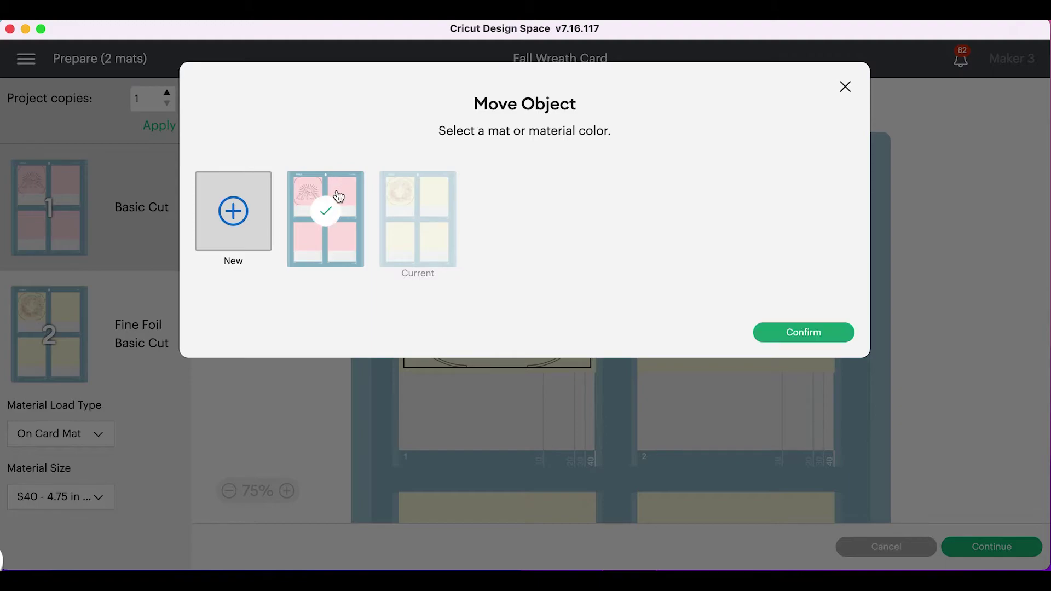
pyautogui.click(806, 335)
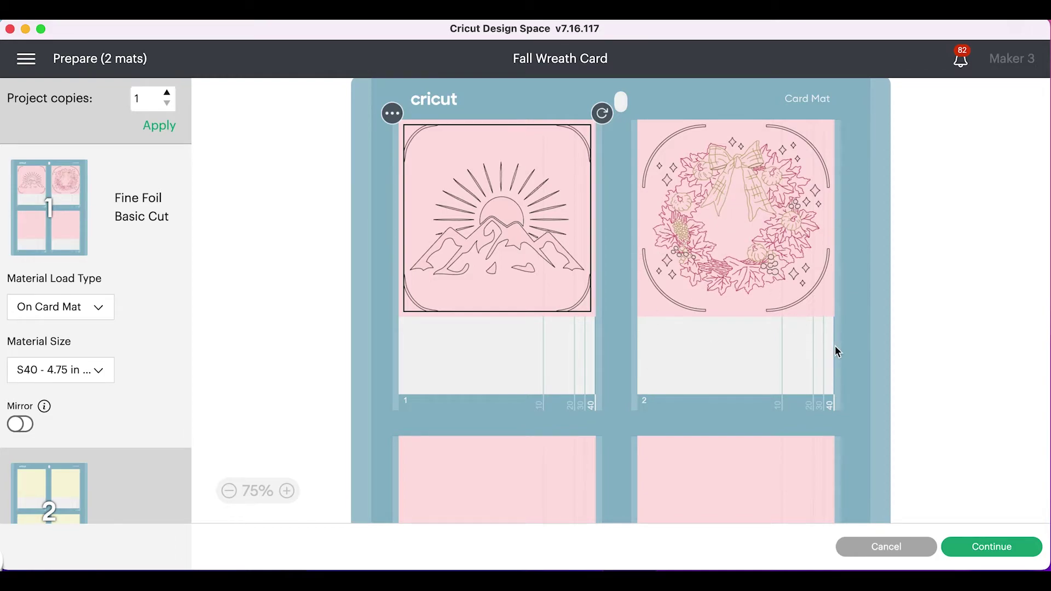
pyautogui.click(876, 548)
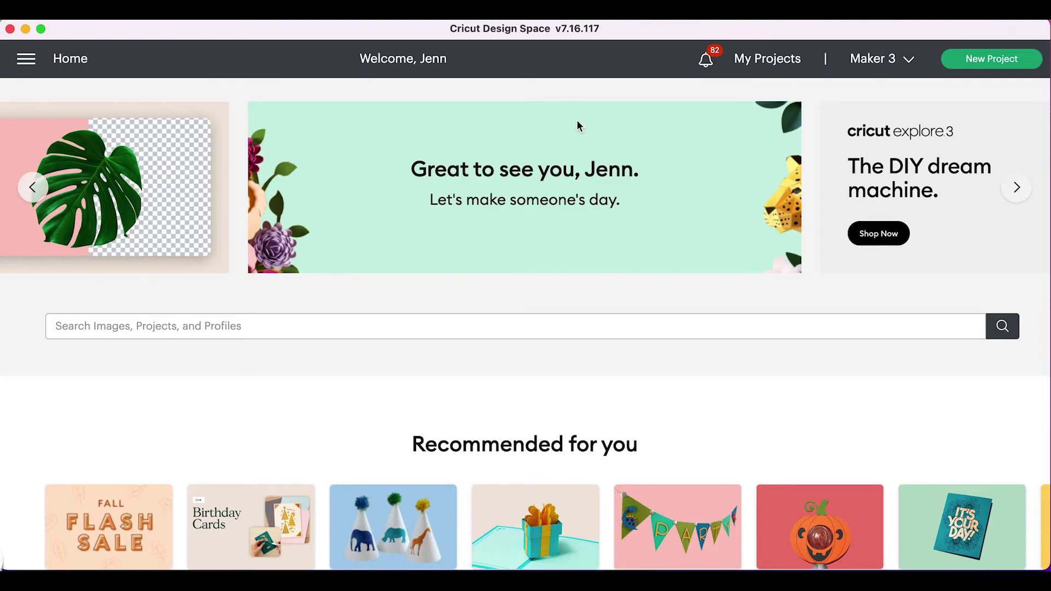
# Step: Start a new blank project and show the Cards category of the projects library
pyautogui.click(976, 64)
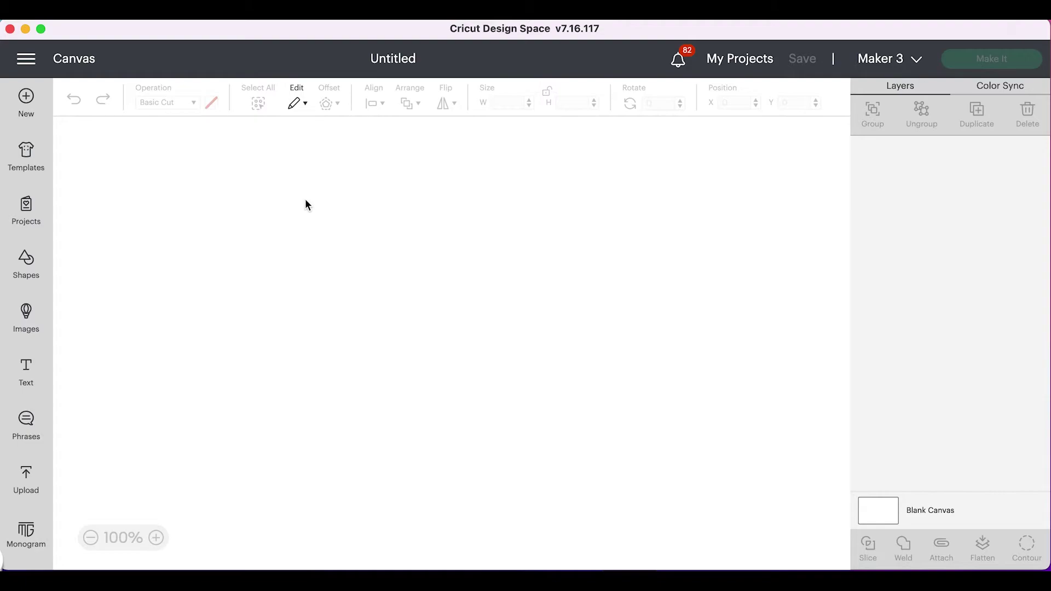
pyautogui.click(41, 213)
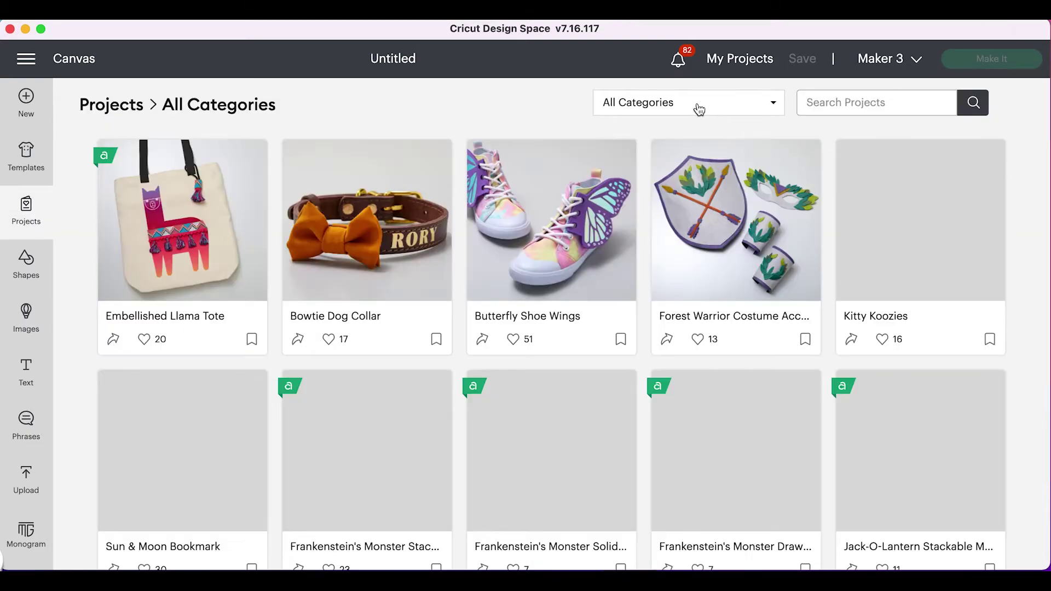
pyautogui.click(707, 105)
pyautogui.click(642, 379)
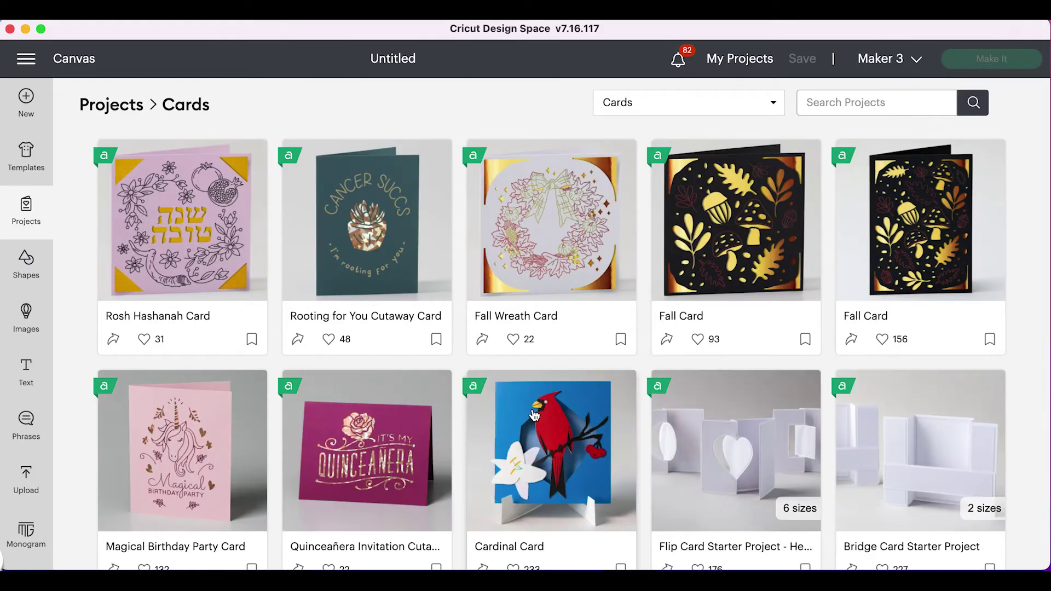
# Step: Find the BFF Card among the card projects and open it on the canvas for customizing
pyautogui.scroll(-10, 535, 415)
pyautogui.scroll(-15, 534, 415)
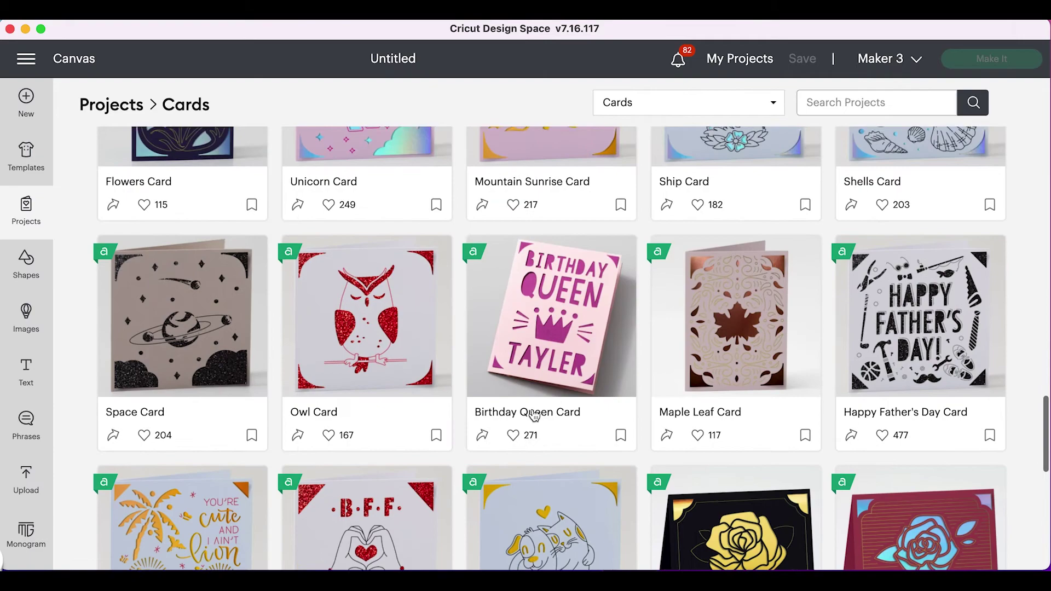
pyautogui.scroll(-2, 534, 415)
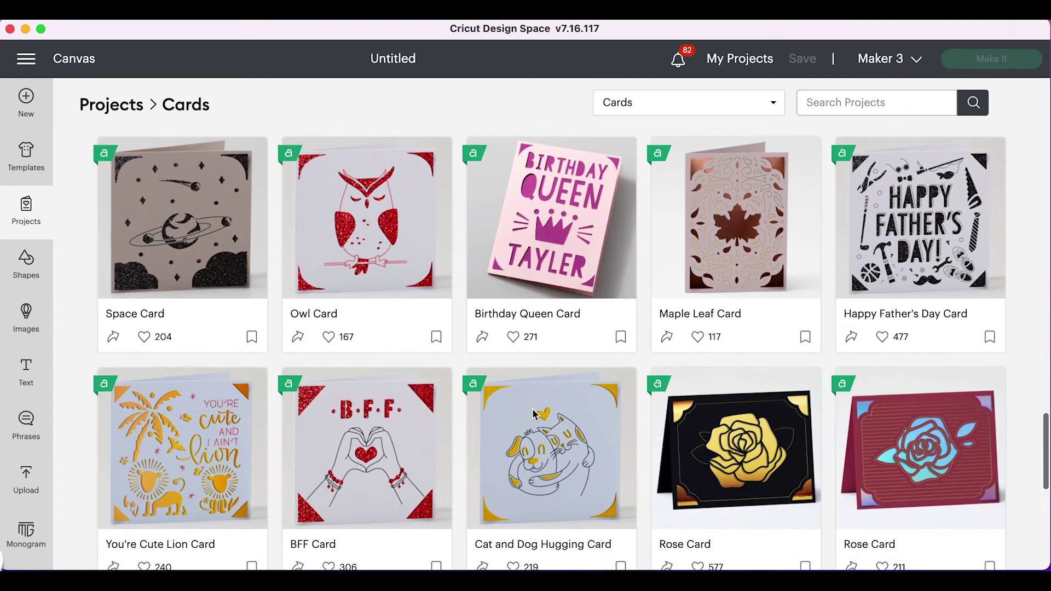
pyautogui.click(371, 433)
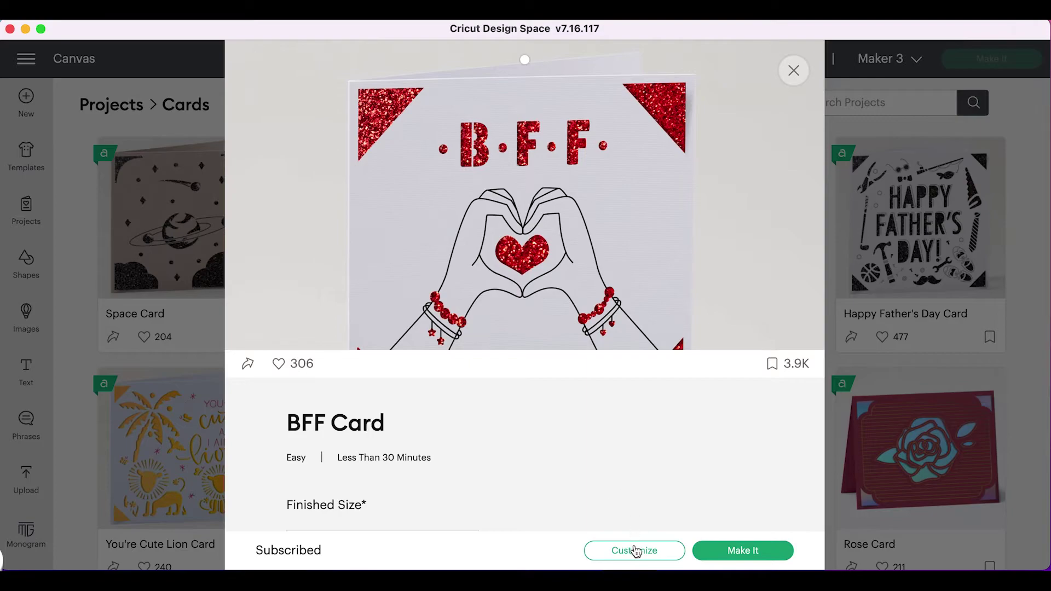
pyautogui.click(635, 551)
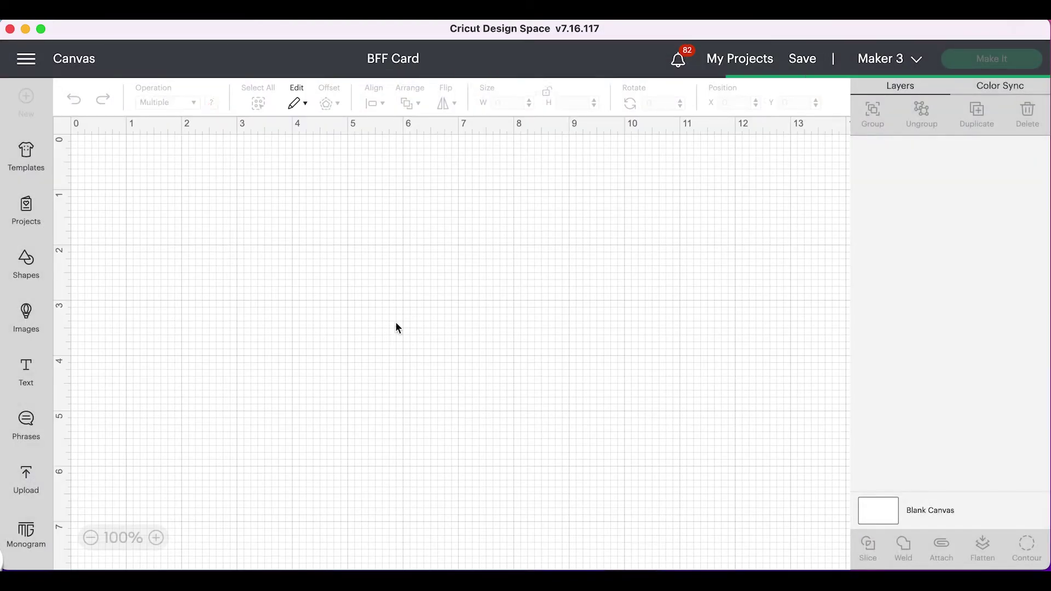
# Step: Copy the BFF hand heart design and paste it into the Fall Wreath Card project
pyautogui.click(214, 267)
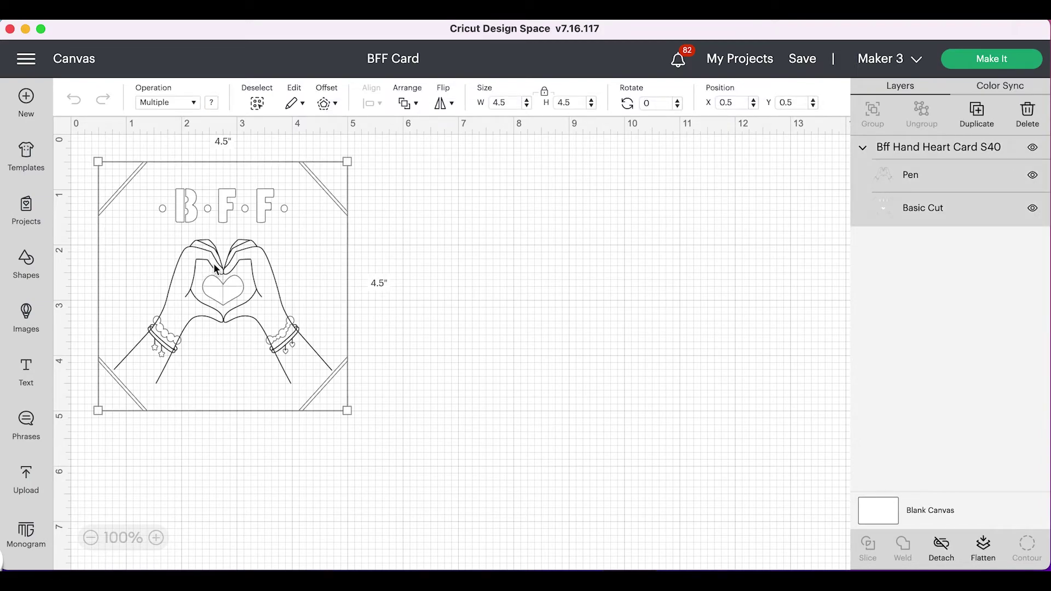
pyautogui.rightClick(214, 268)
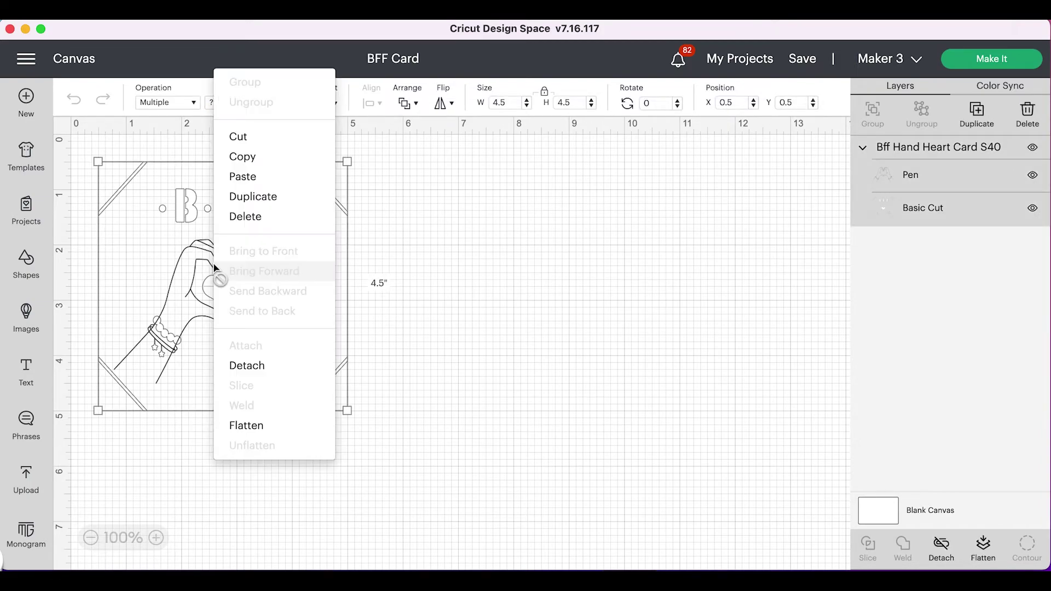
pyautogui.click(238, 155)
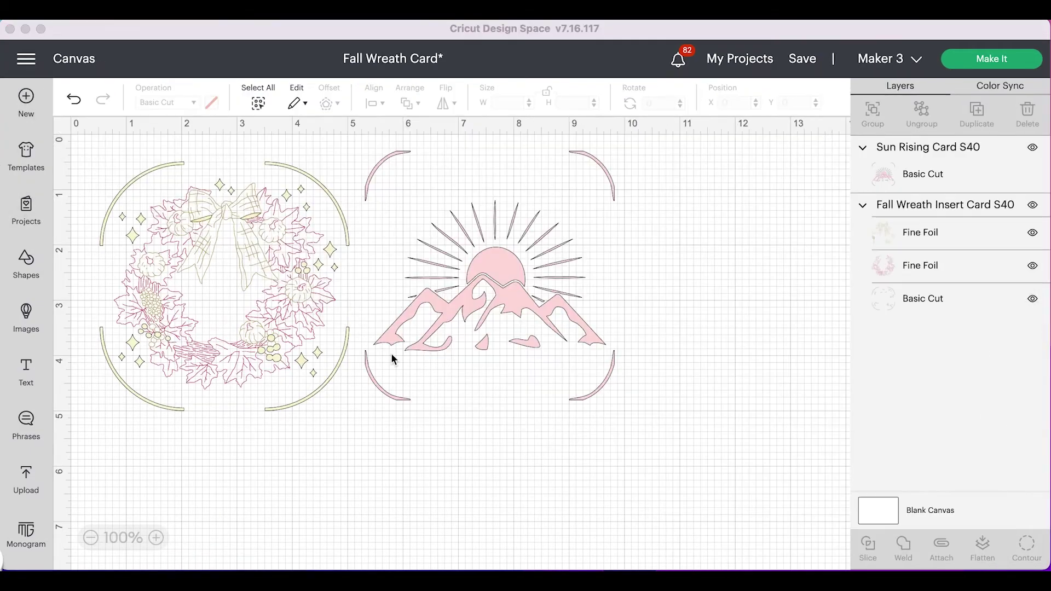
pyautogui.rightClick(707, 302)
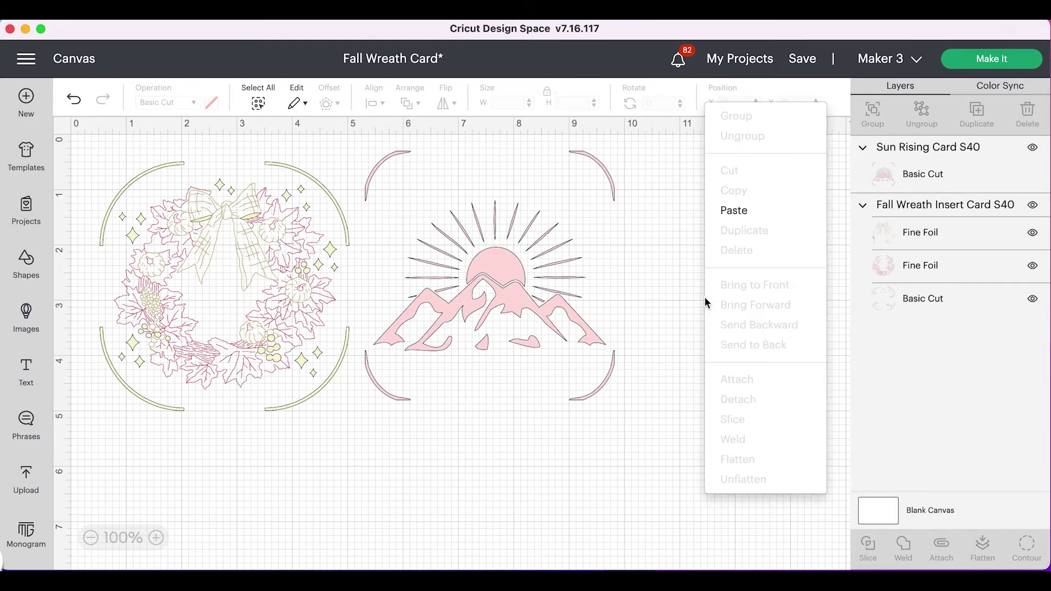
pyautogui.click(735, 208)
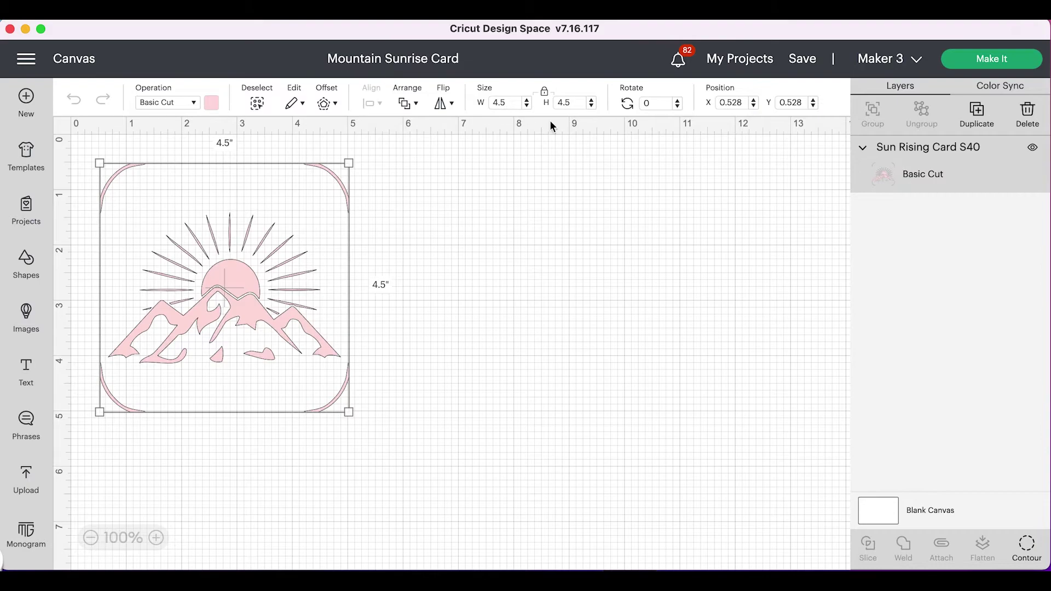
# Step: From the Mountain Sunrise Card project, open the projects library and filter it to the Cards category
pyautogui.click(28, 218)
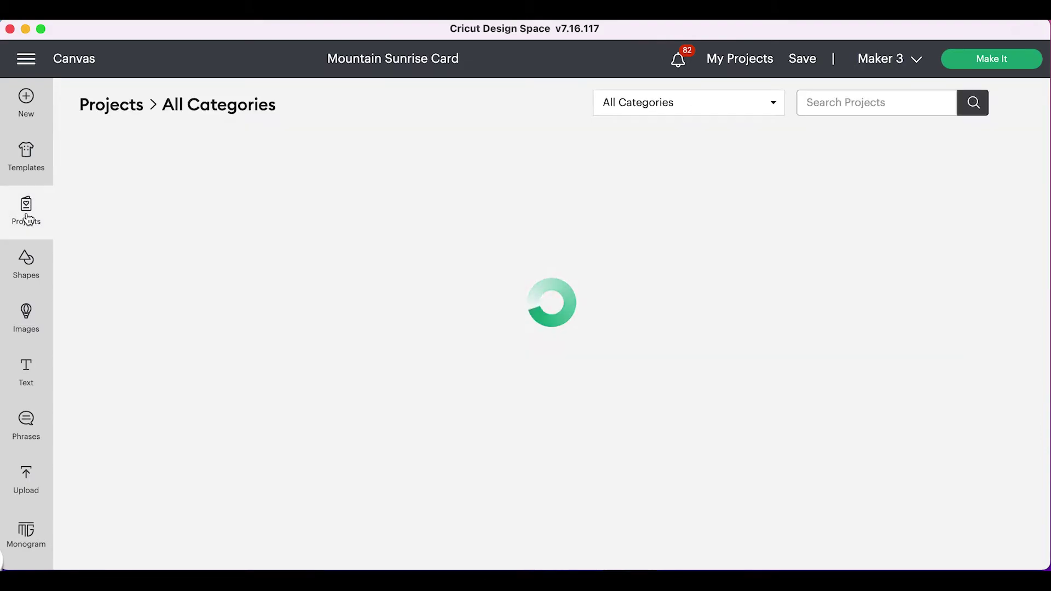
pyautogui.scroll(-5, 688, 399)
pyautogui.scroll(-5, 688, 400)
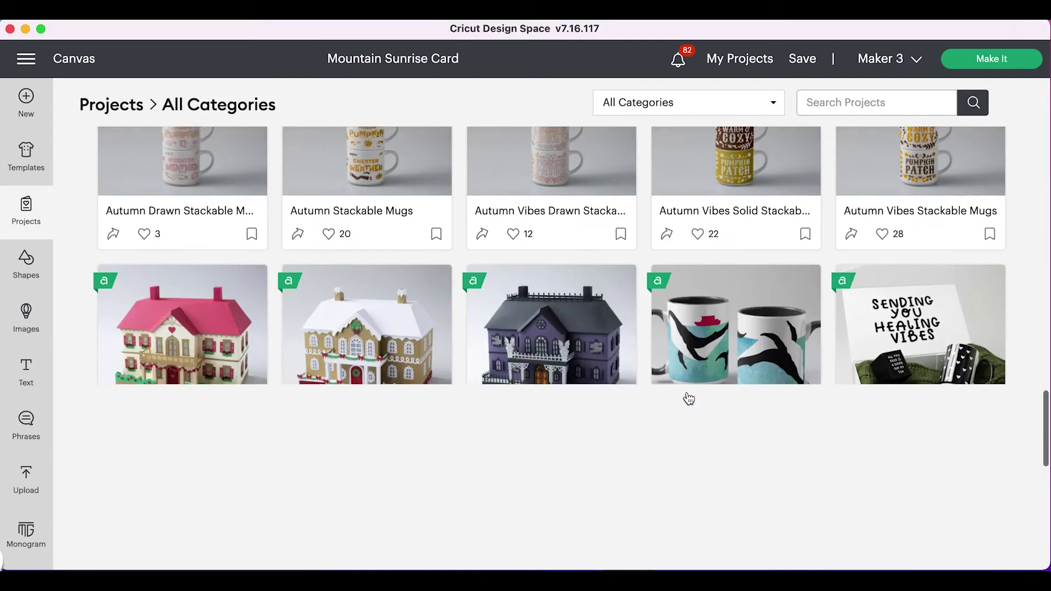
pyautogui.click(699, 106)
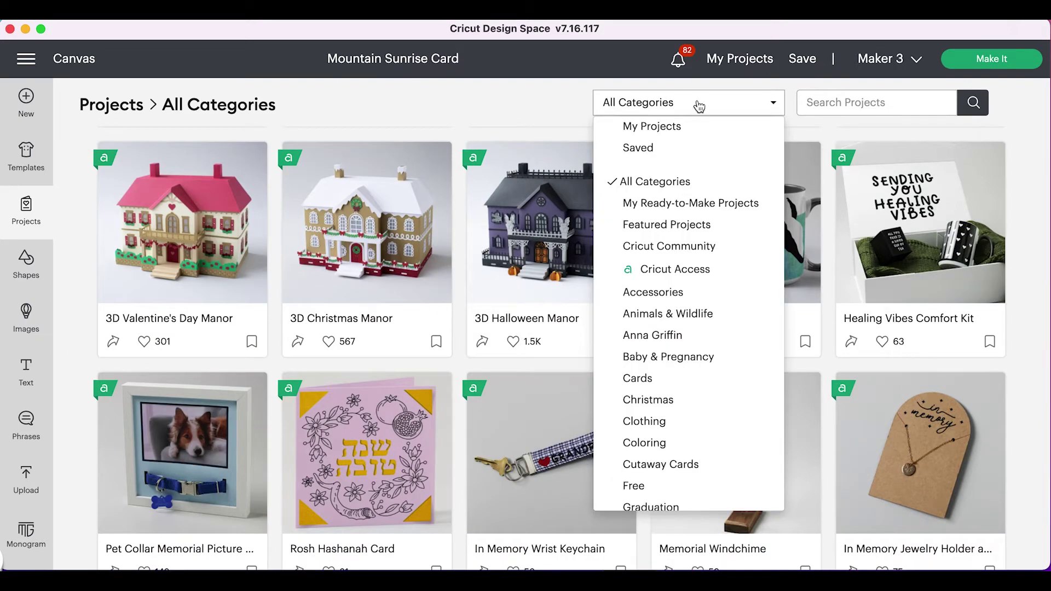
pyautogui.click(634, 377)
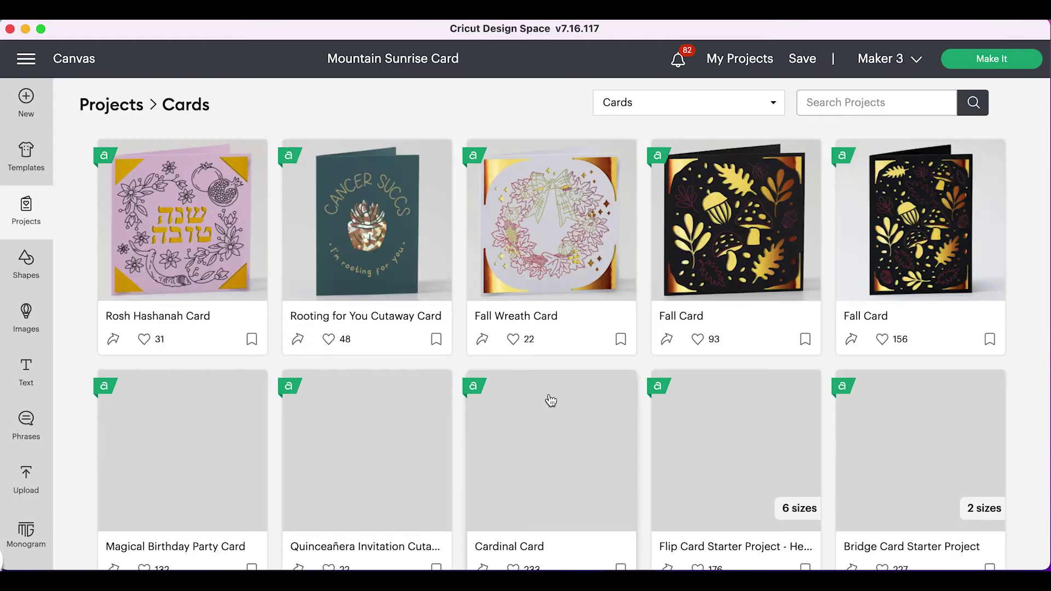
# Step: Find the You're Cute Lion Card among the card projects and open it on the canvas for customizing
pyautogui.scroll(-10, 551, 400)
pyautogui.scroll(5, 548, 394)
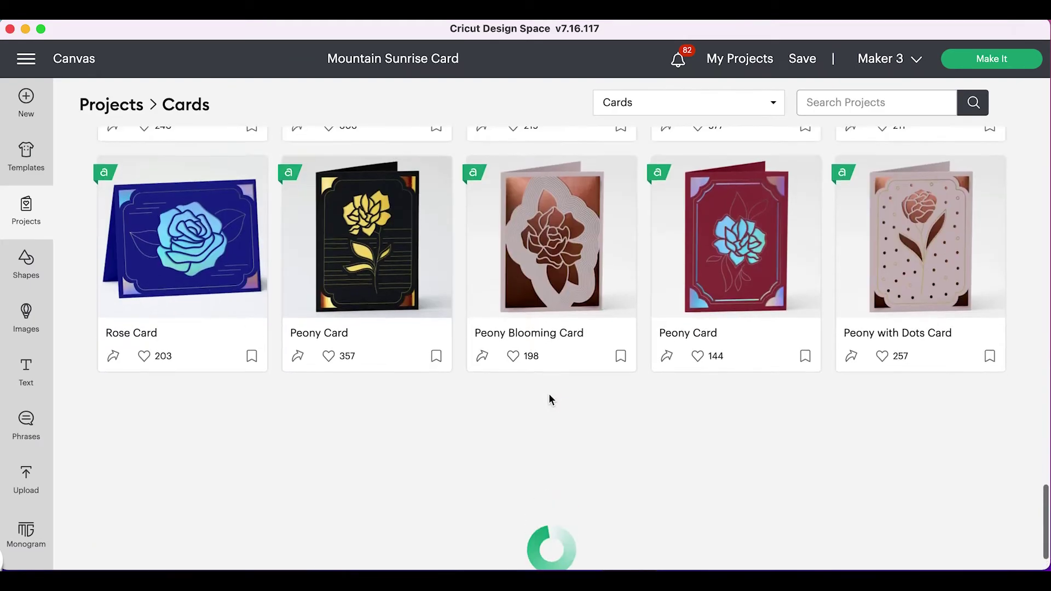
pyautogui.scroll(3, 765, 312)
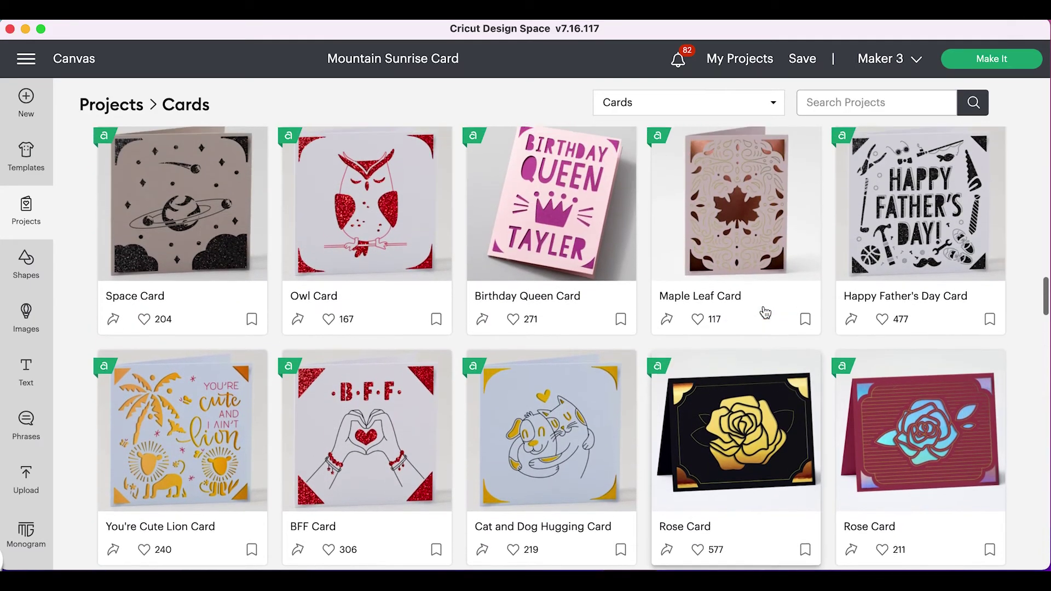
pyautogui.scroll(5, 765, 313)
pyautogui.scroll(-10, 765, 312)
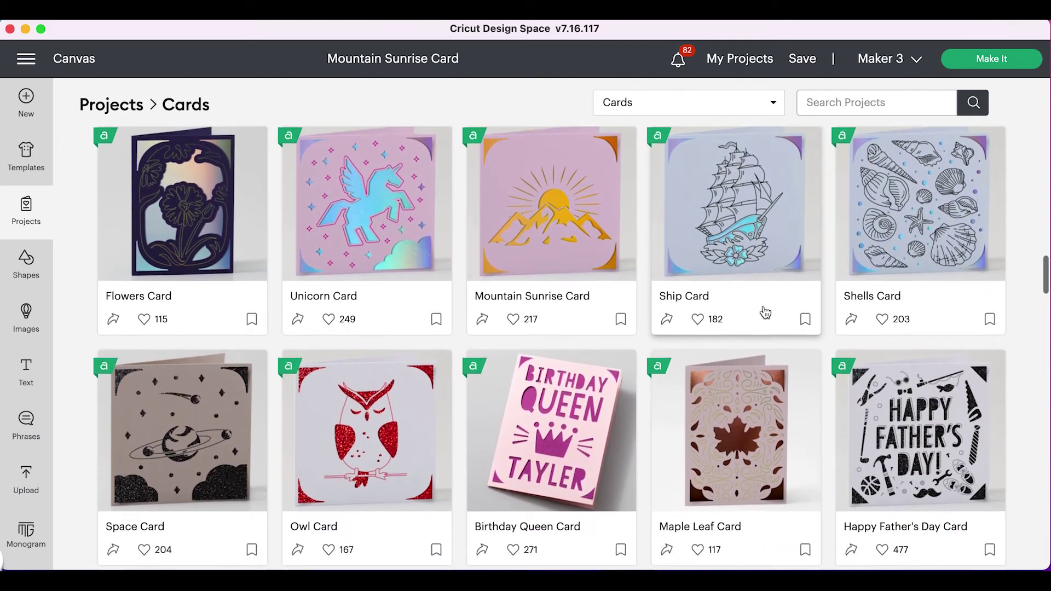
pyautogui.scroll(3, 765, 312)
pyautogui.scroll(-1, 765, 312)
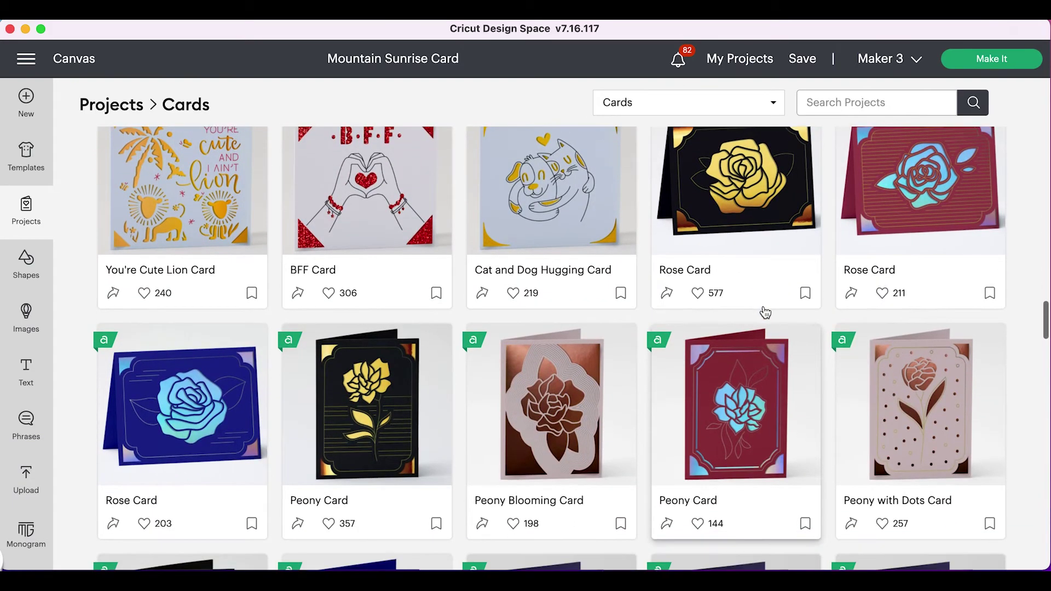
pyautogui.scroll(1, 756, 312)
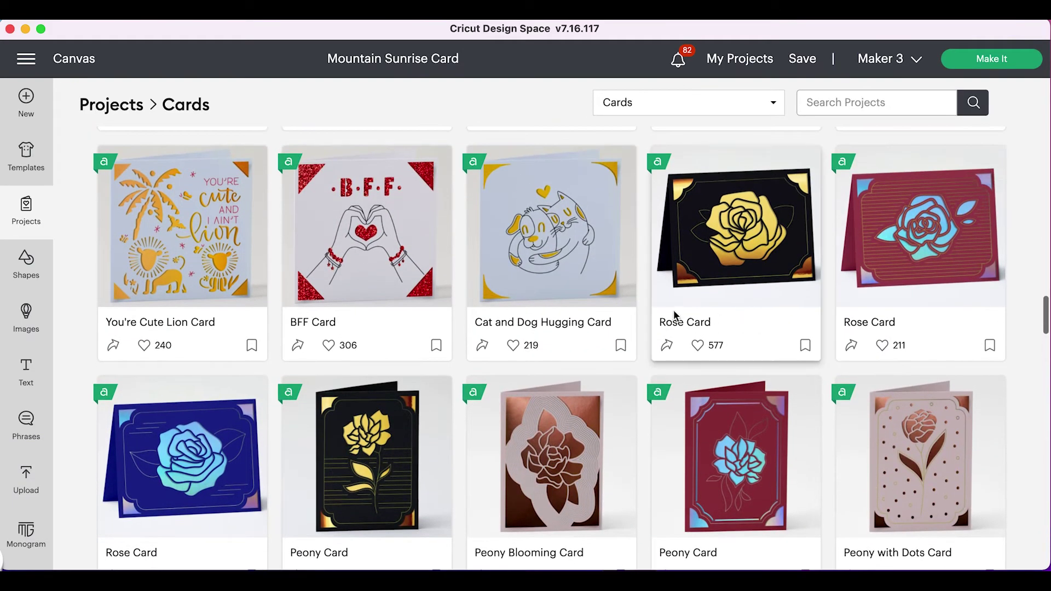
pyautogui.click(163, 228)
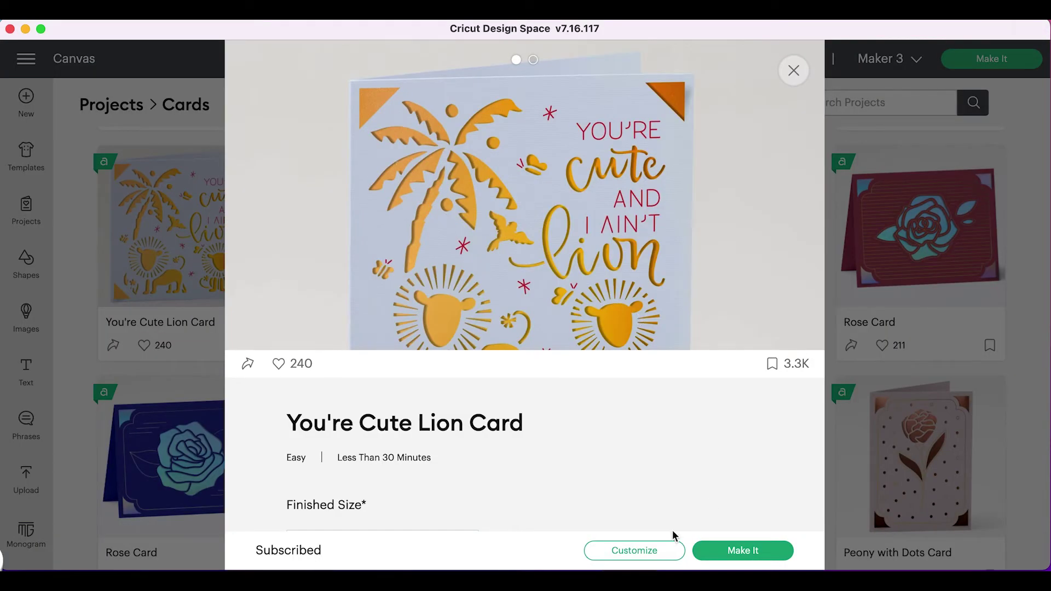
pyautogui.click(631, 551)
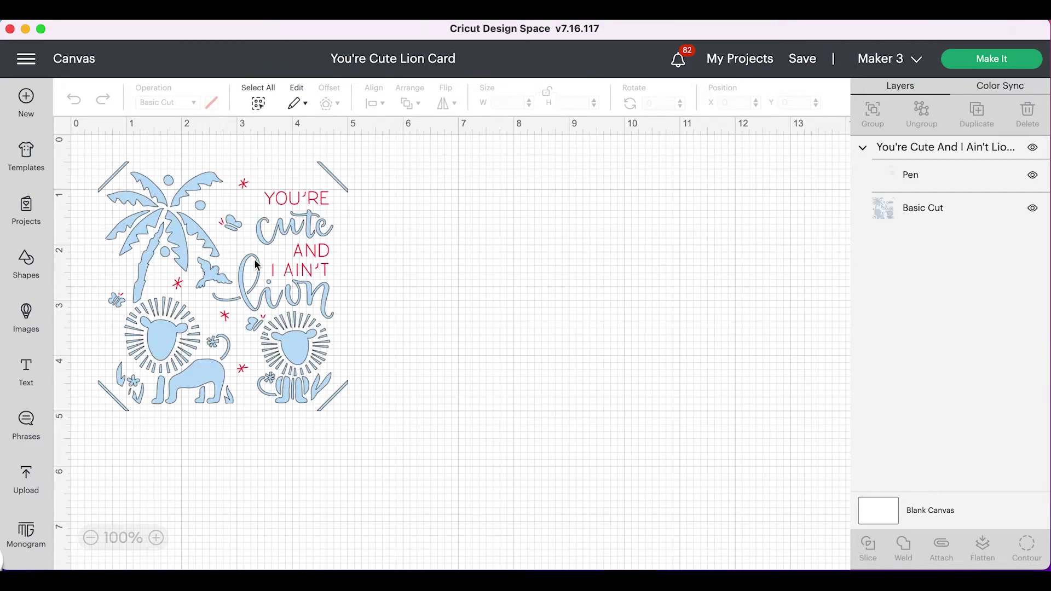
# Step: Copy the whole You're Cute Lion Card design and paste it into the Fall Wreath Card project
pyautogui.click(219, 267)
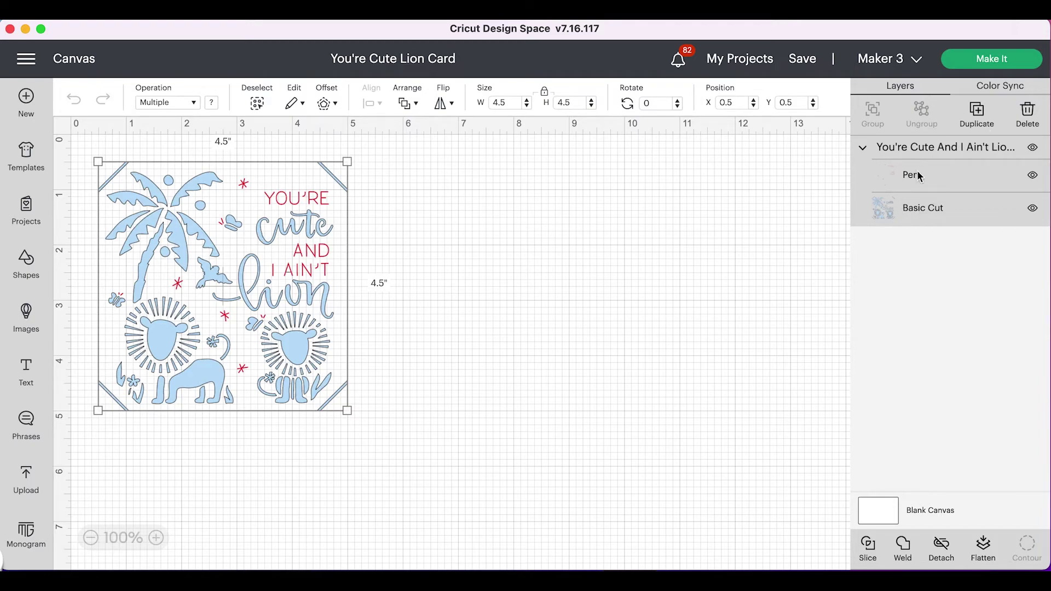
pyautogui.rightClick(205, 231)
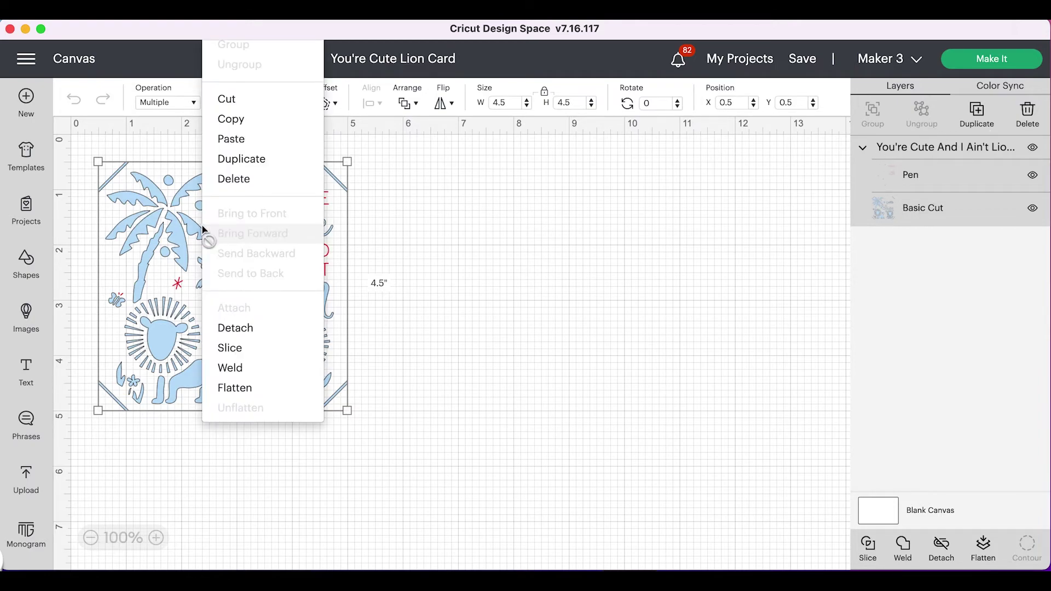
pyautogui.click(233, 120)
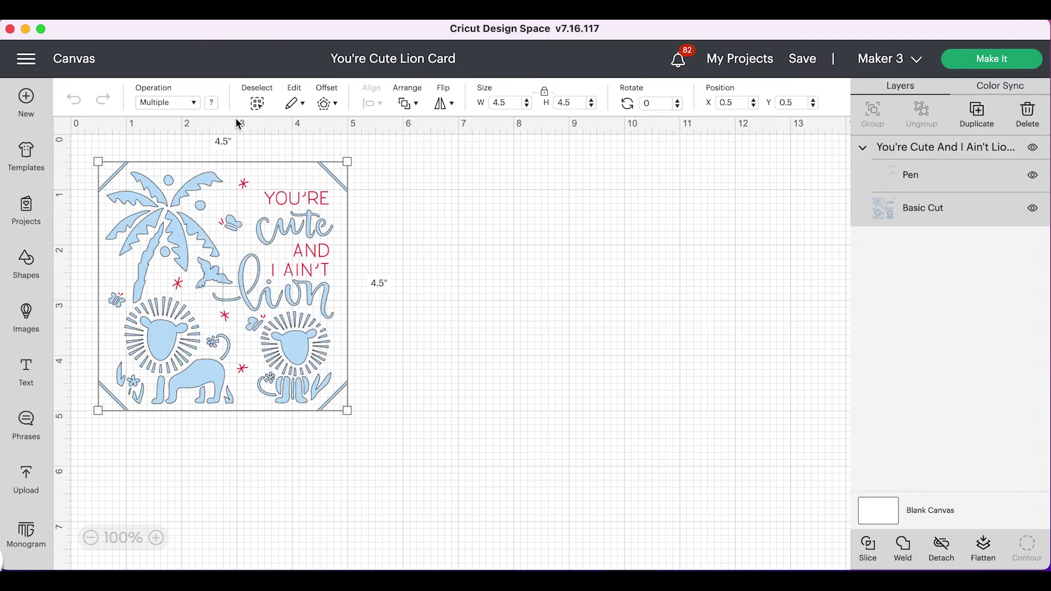
pyautogui.click(26, 28)
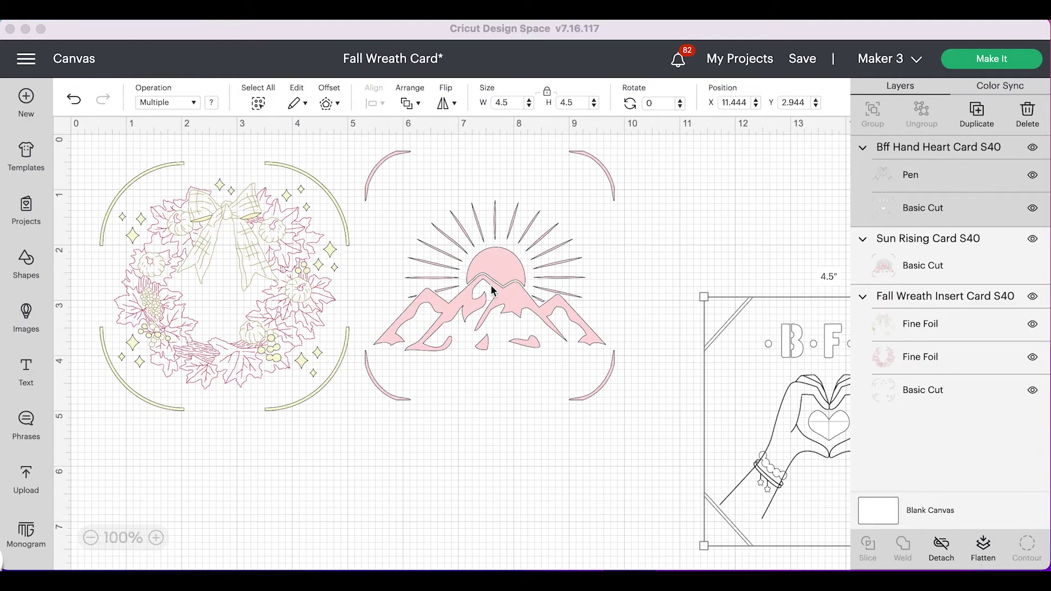
pyautogui.rightClick(459, 433)
pyautogui.click(495, 149)
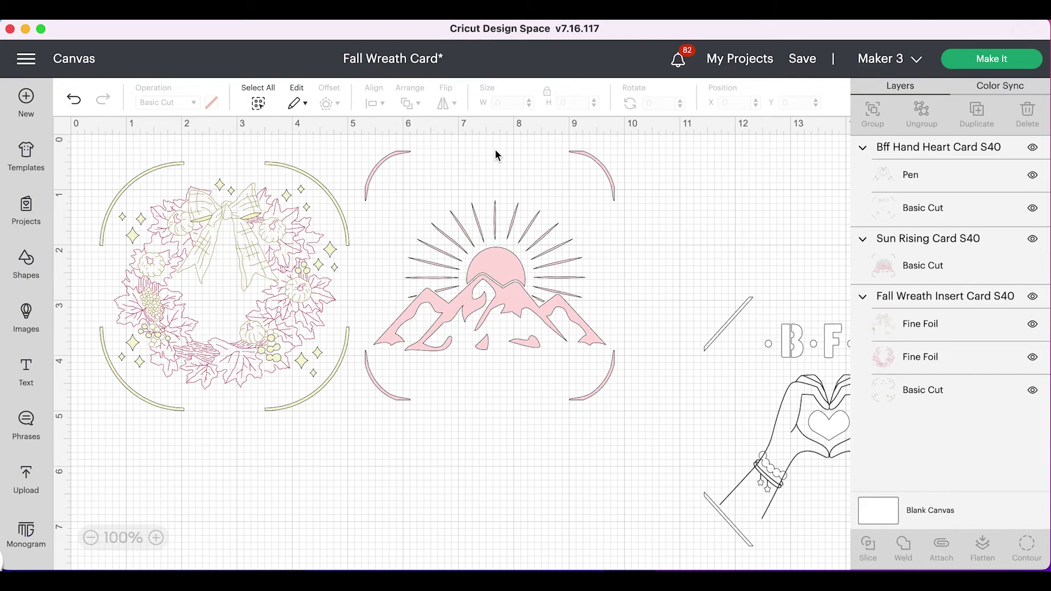
# Step: Send the project to mat preparation and move the You're Cute Lion design from the blue mat 4 to the white mat 1
pyautogui.click(975, 65)
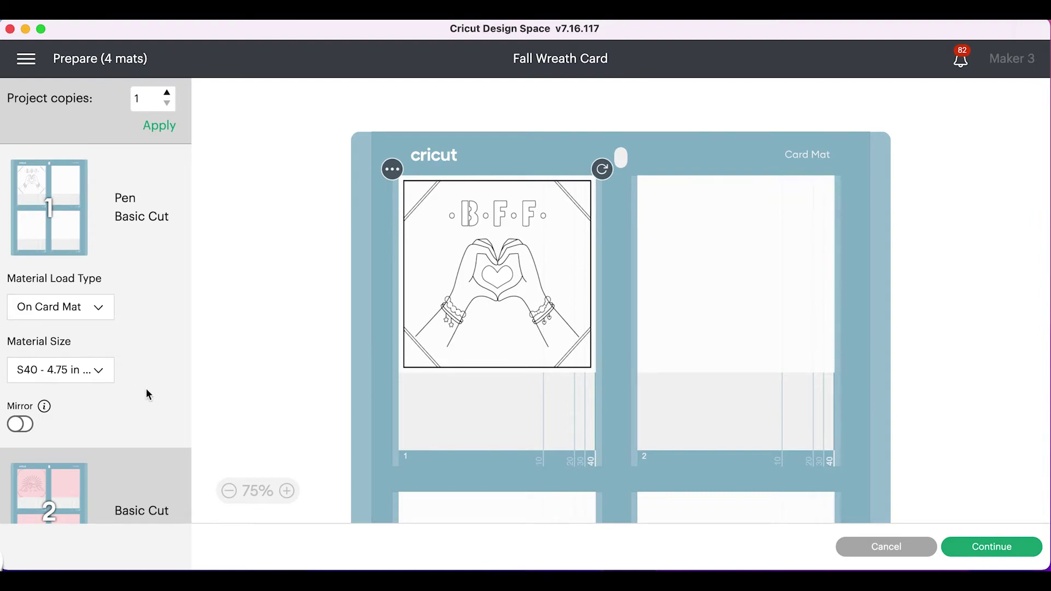
pyautogui.scroll(-5, 146, 388)
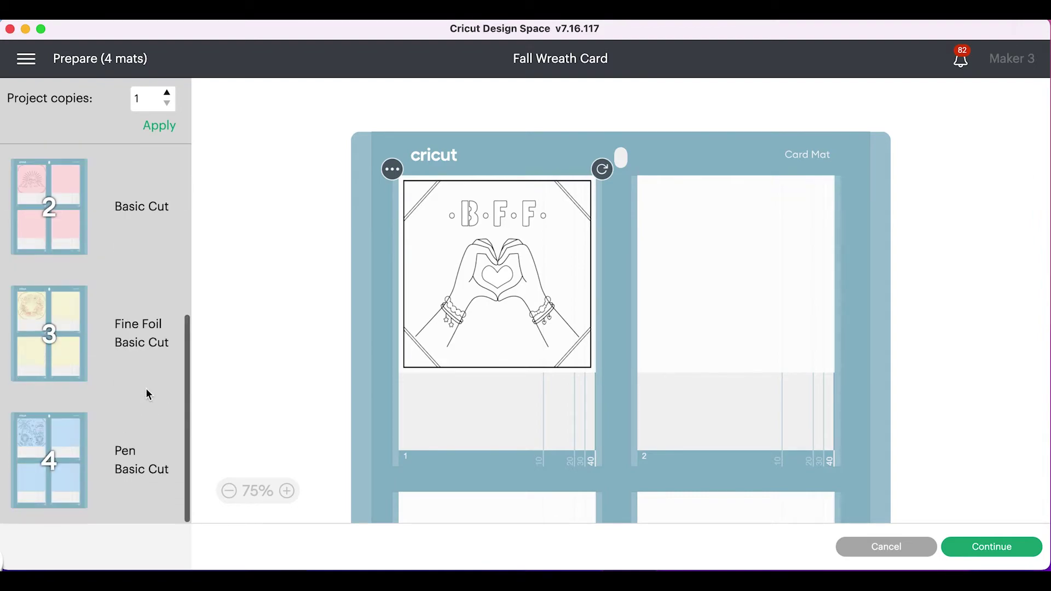
pyautogui.click(37, 440)
pyautogui.click(392, 170)
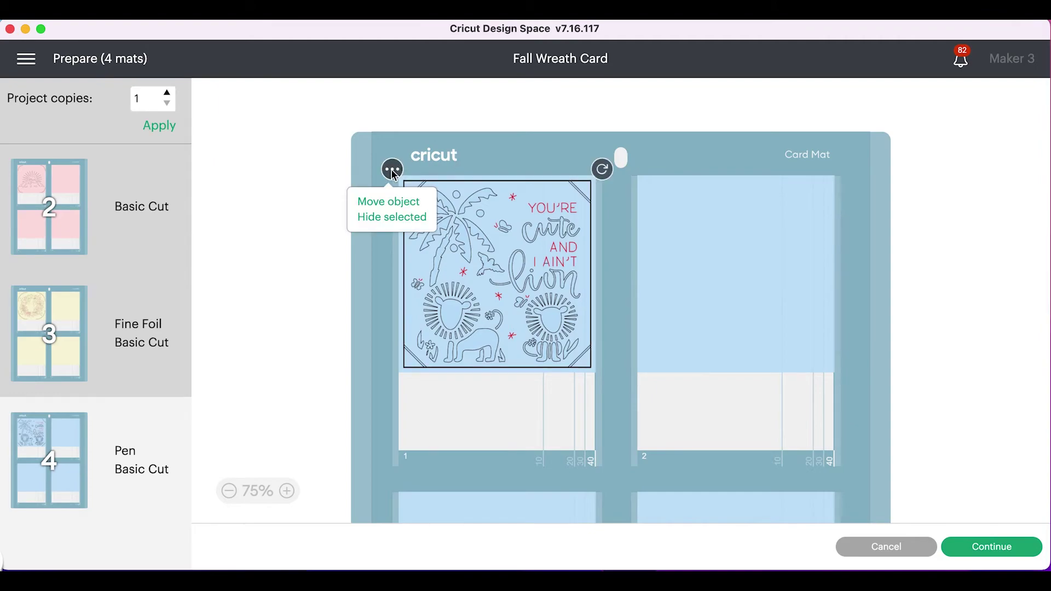
pyautogui.click(386, 204)
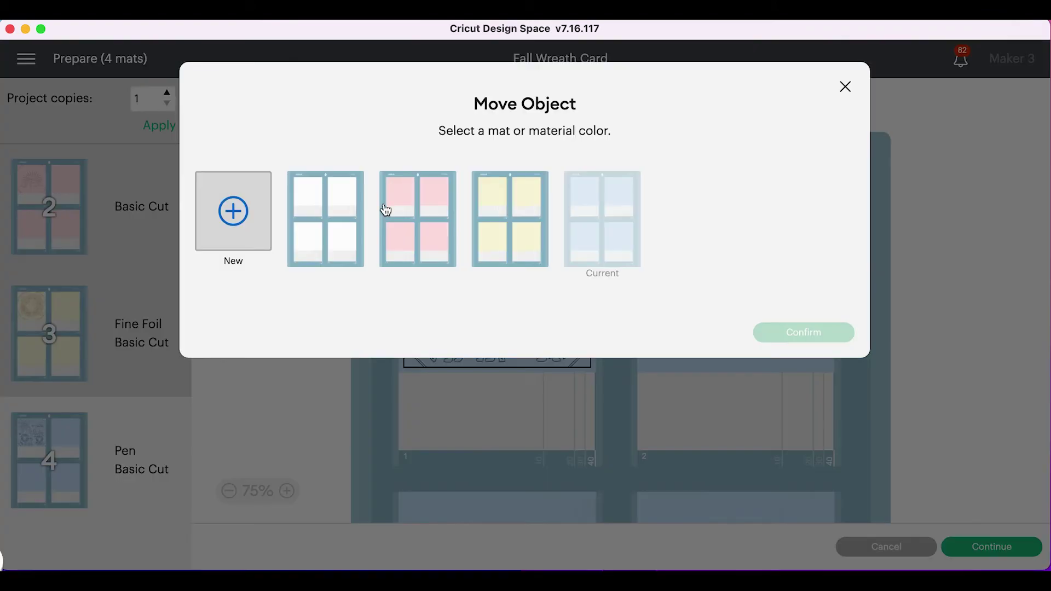
pyautogui.click(337, 204)
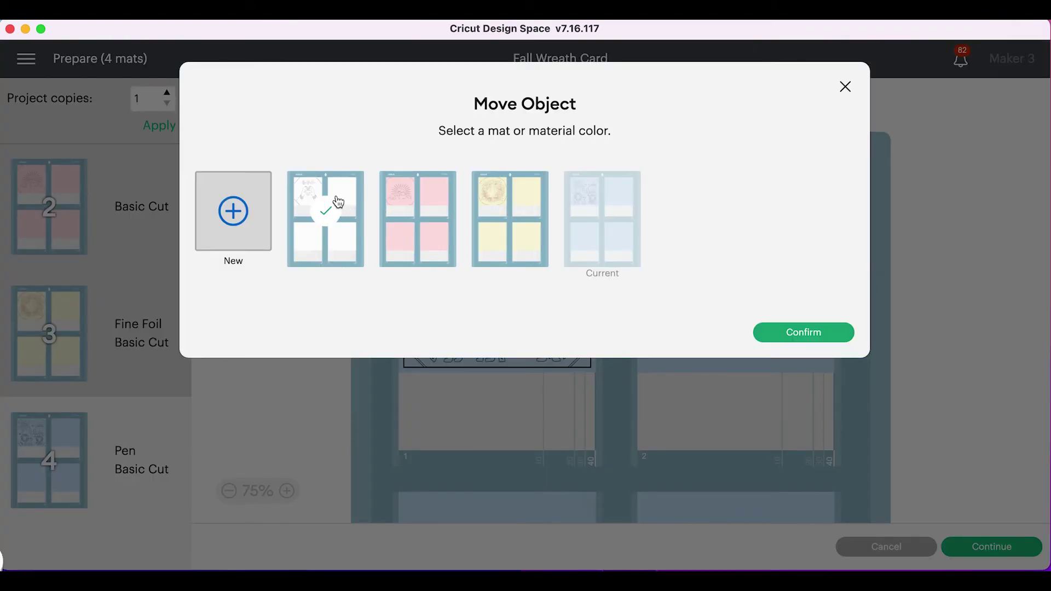
pyautogui.click(787, 334)
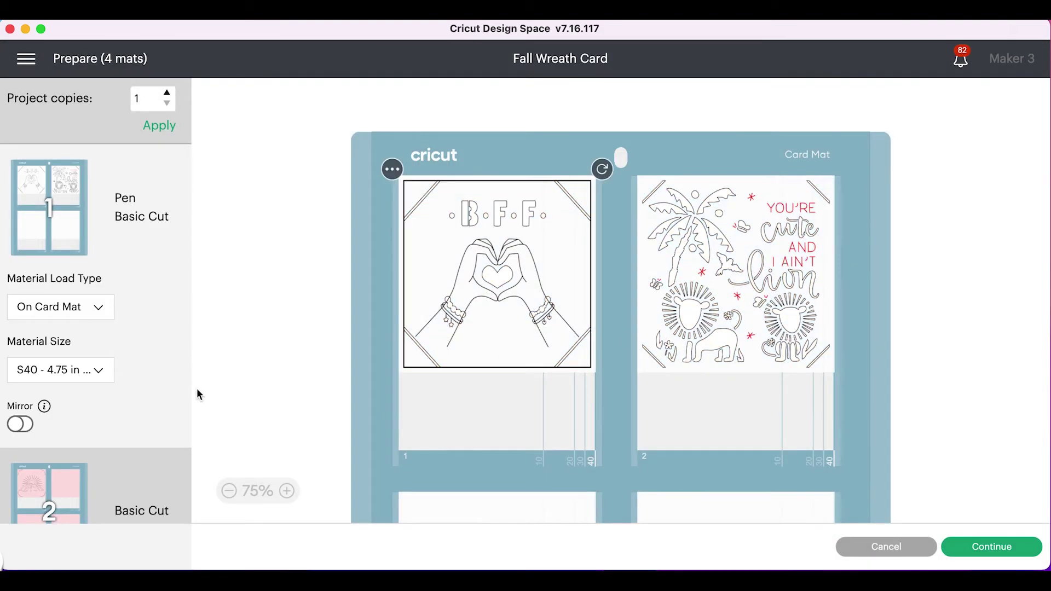
# Step: Move the Fall Wreath design from the yellow mat 3 to the white mat 1
pyautogui.scroll(-5, 196, 389)
pyautogui.scroll(-5, 130, 416)
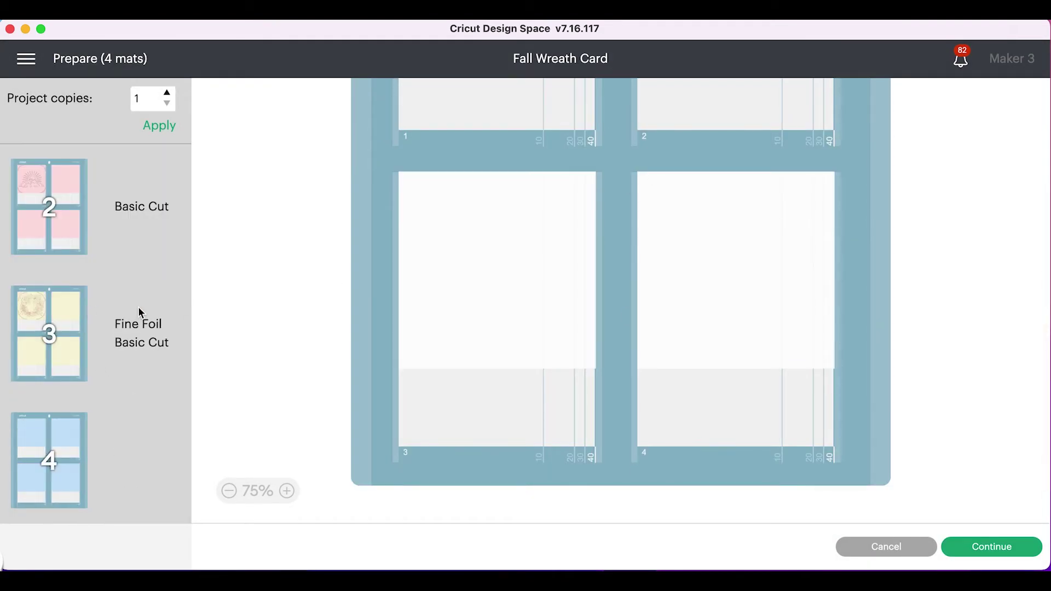
pyautogui.click(22, 300)
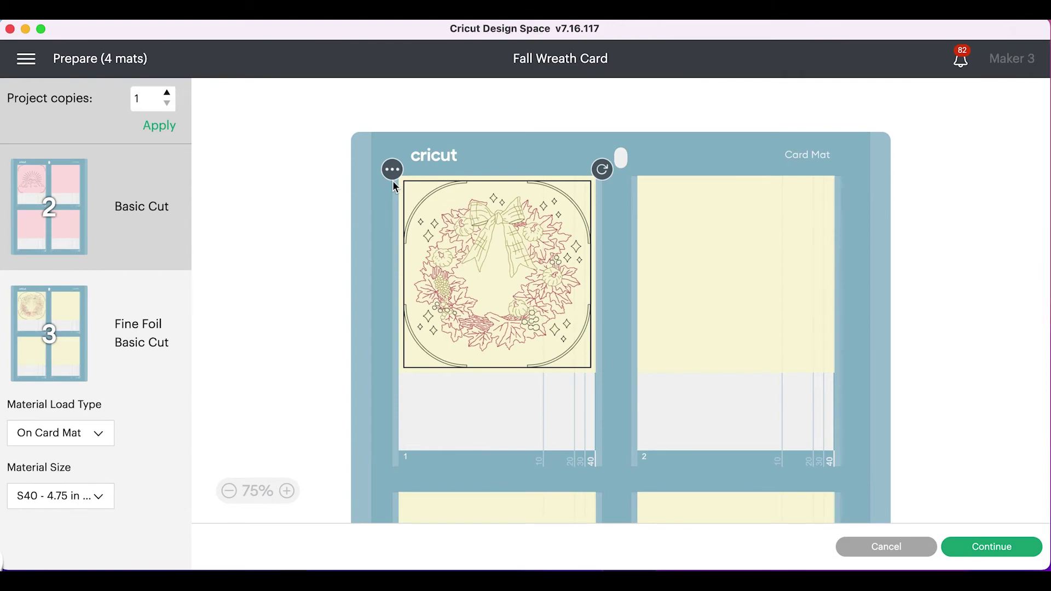
pyautogui.click(397, 173)
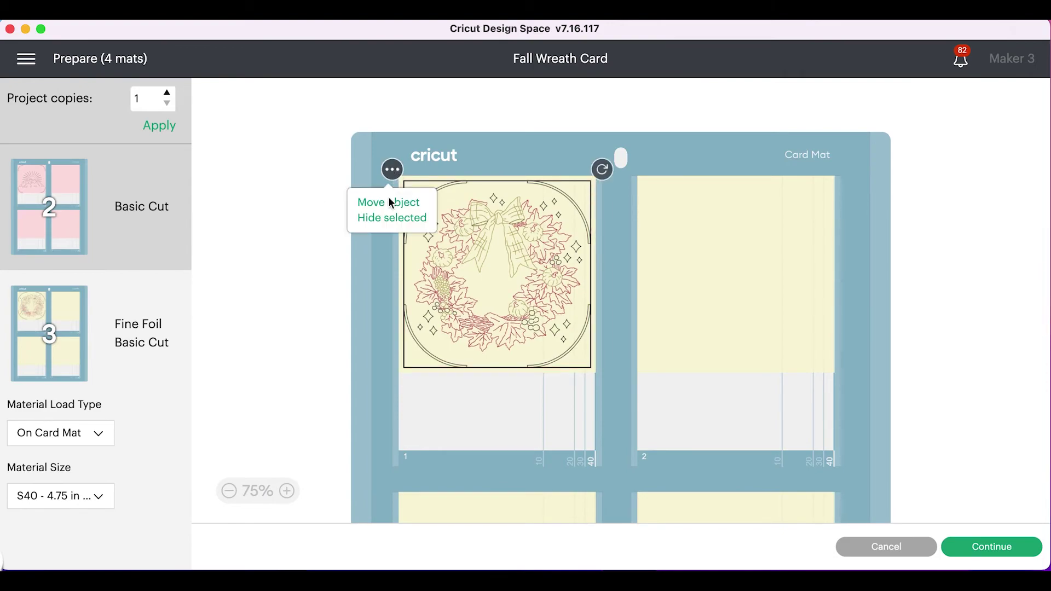
pyautogui.click(390, 212)
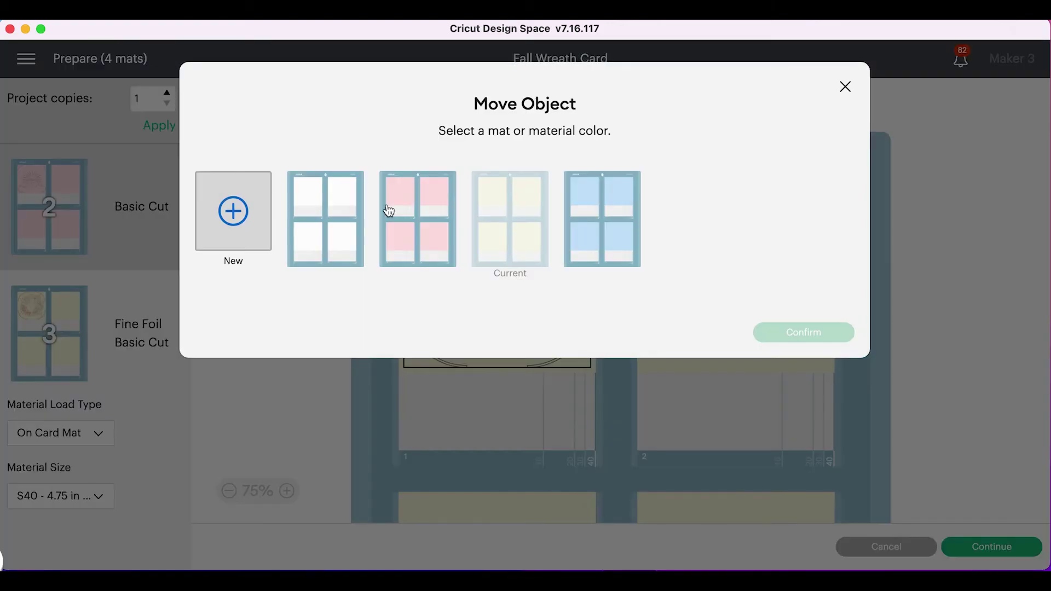
pyautogui.click(340, 219)
pyautogui.click(790, 335)
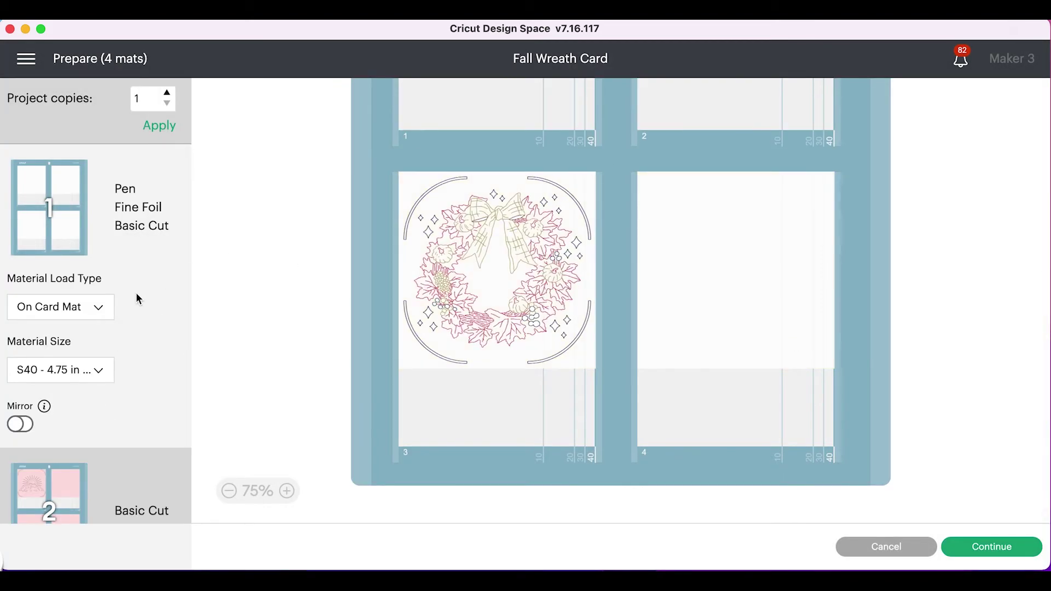
# Step: Move the sunrise and mountain design from the pink mat 2 to the white mat 1
pyautogui.scroll(-5, 136, 292)
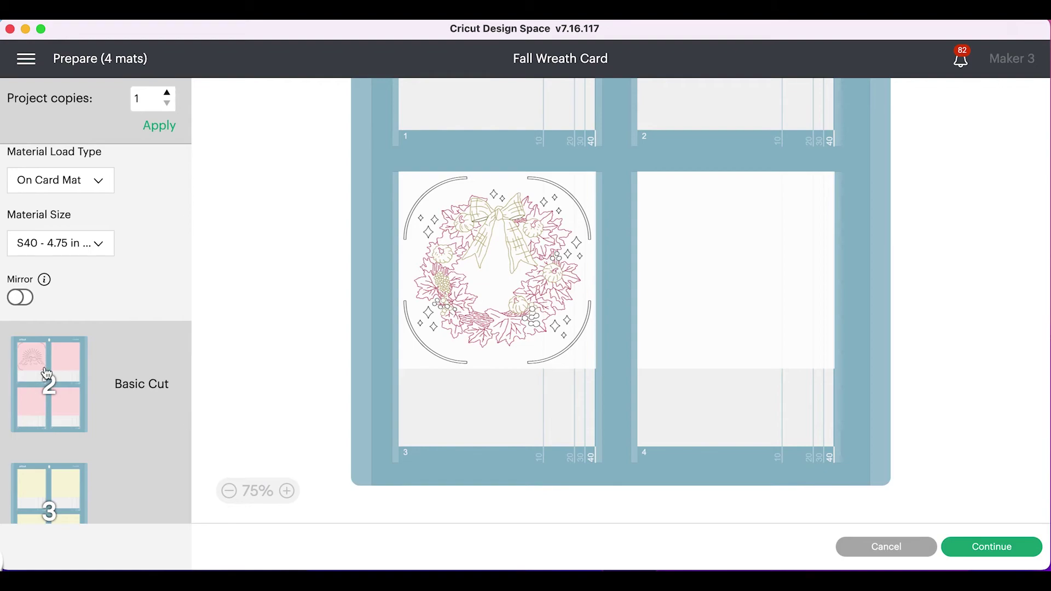
pyautogui.click(392, 169)
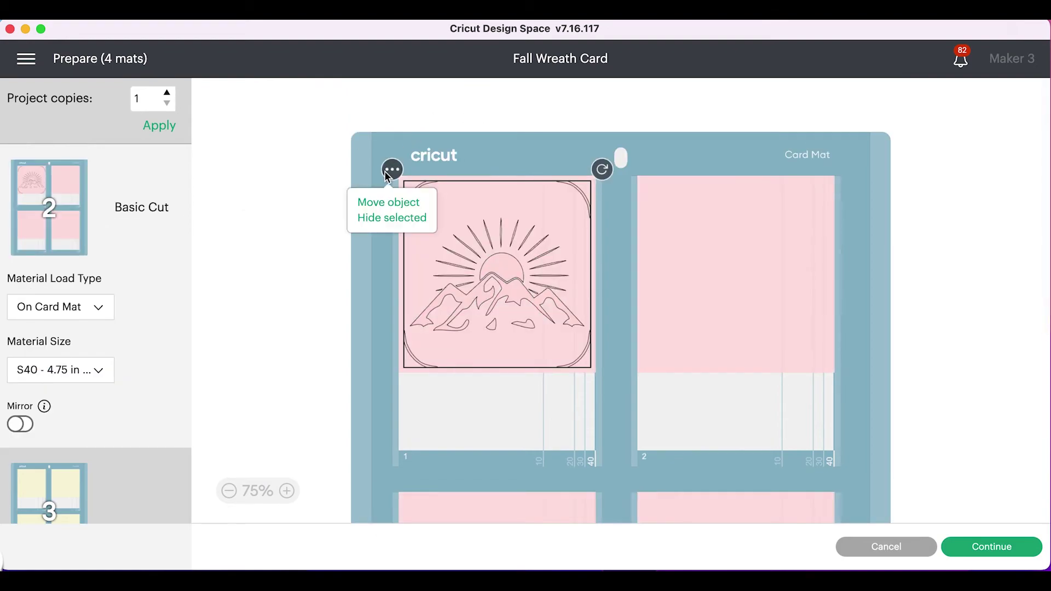
pyautogui.click(383, 208)
pyautogui.click(336, 202)
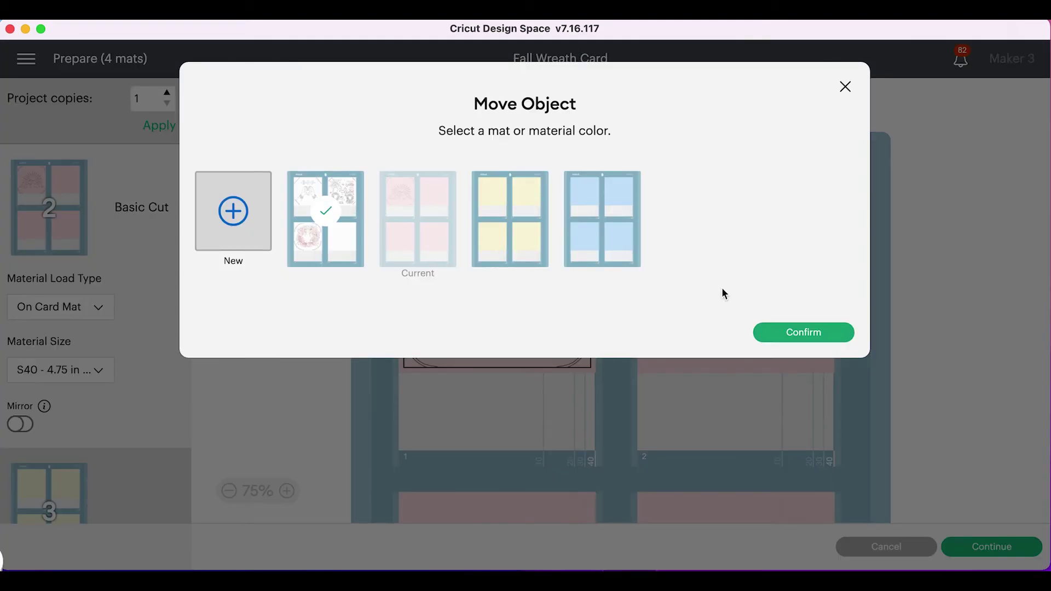
pyautogui.click(782, 335)
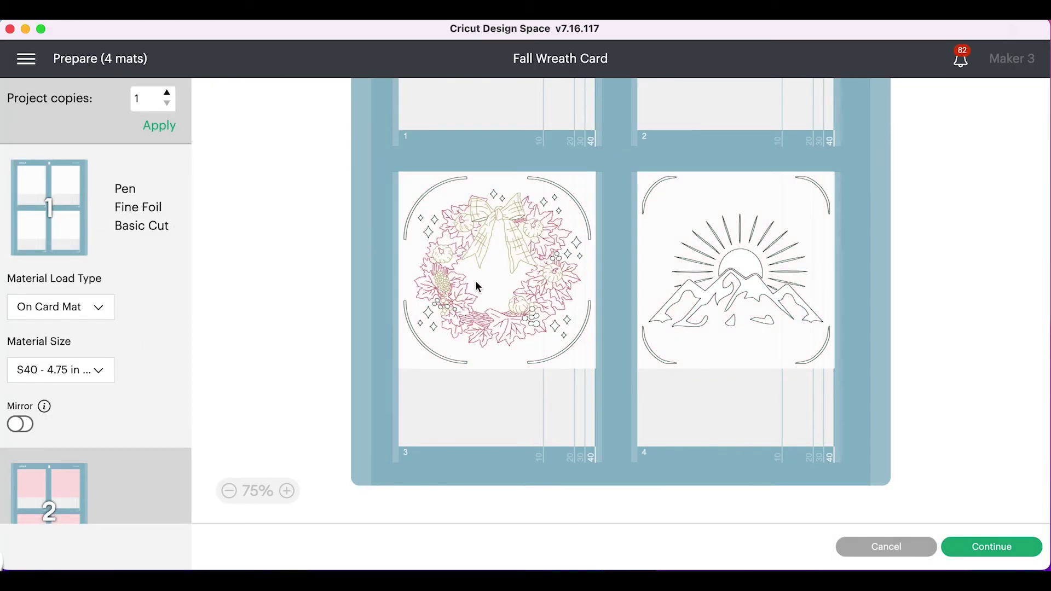
# Step: Examine the layout of the four card designs on mat 1, along with its operations, material settings and the other mats
pyautogui.scroll(6, 844, 288)
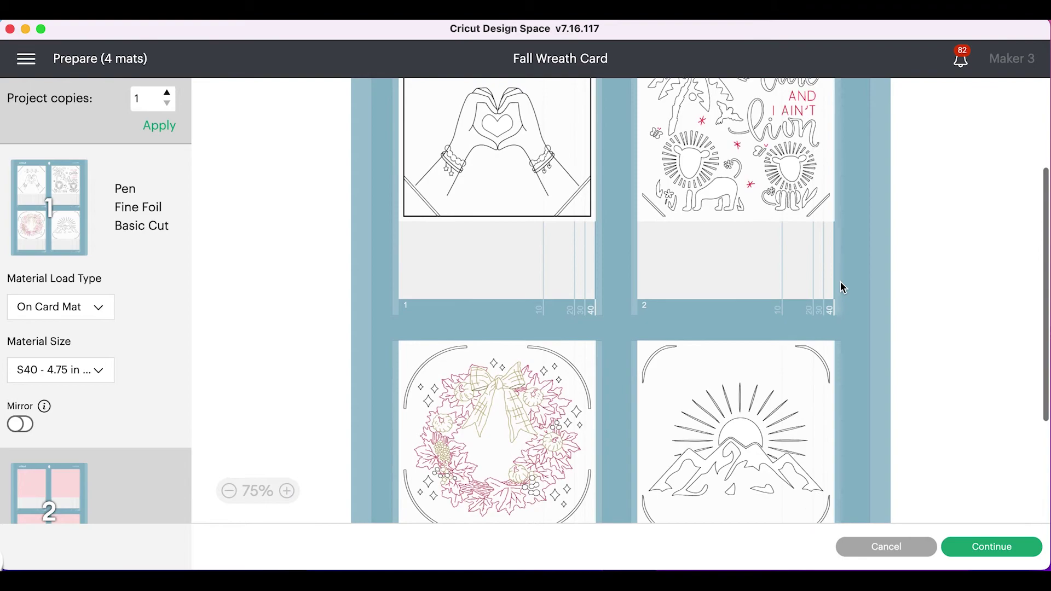
pyautogui.scroll(-3, 841, 283)
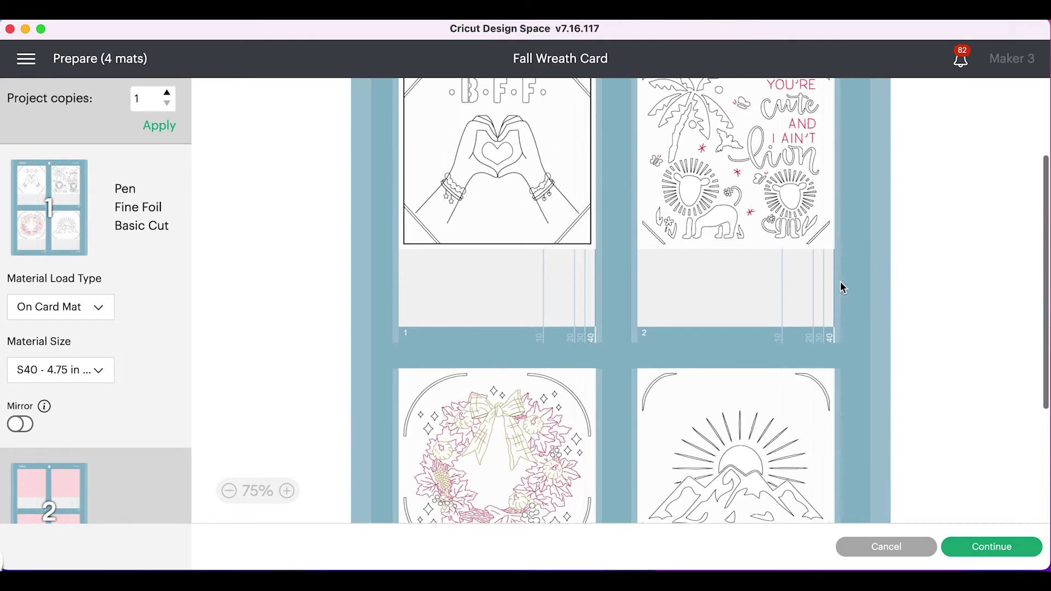
pyautogui.scroll(2, 844, 288)
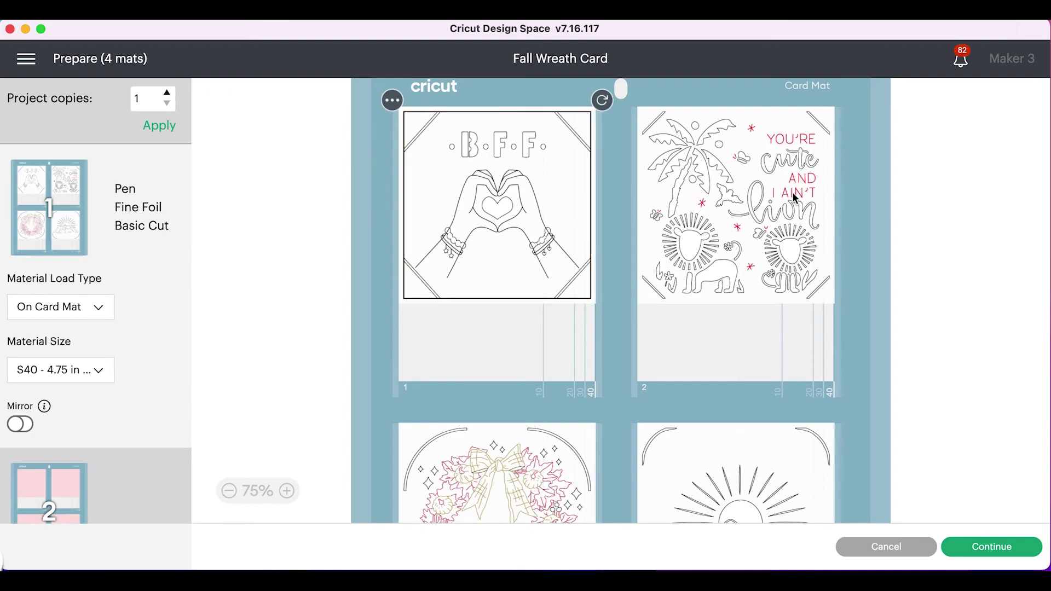
pyautogui.scroll(-3, 758, 327)
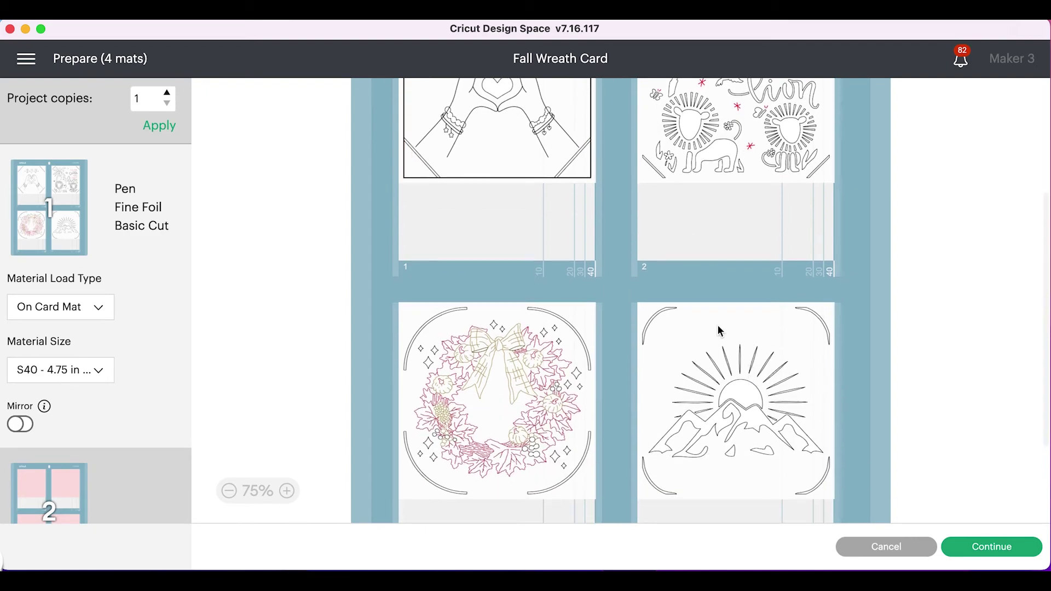
pyautogui.scroll(4, 547, 310)
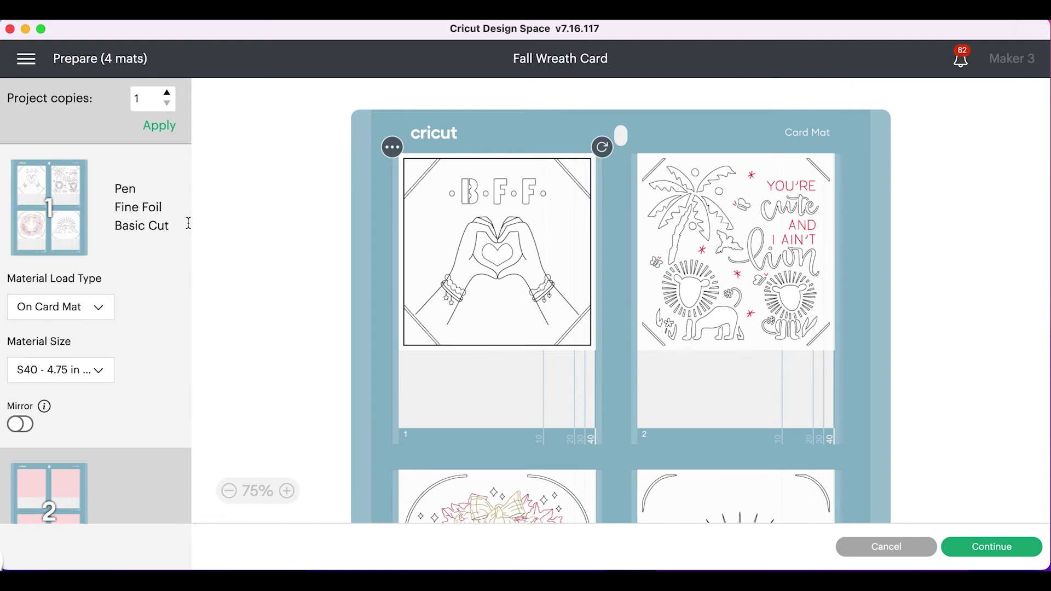
pyautogui.scroll(-5, 575, 359)
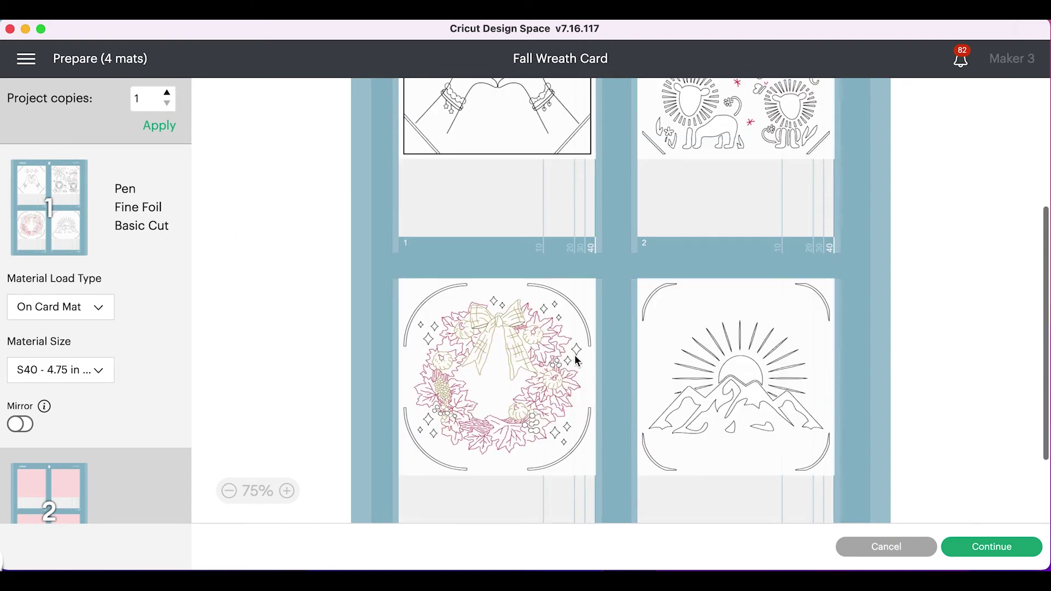
pyautogui.scroll(-1, 679, 384)
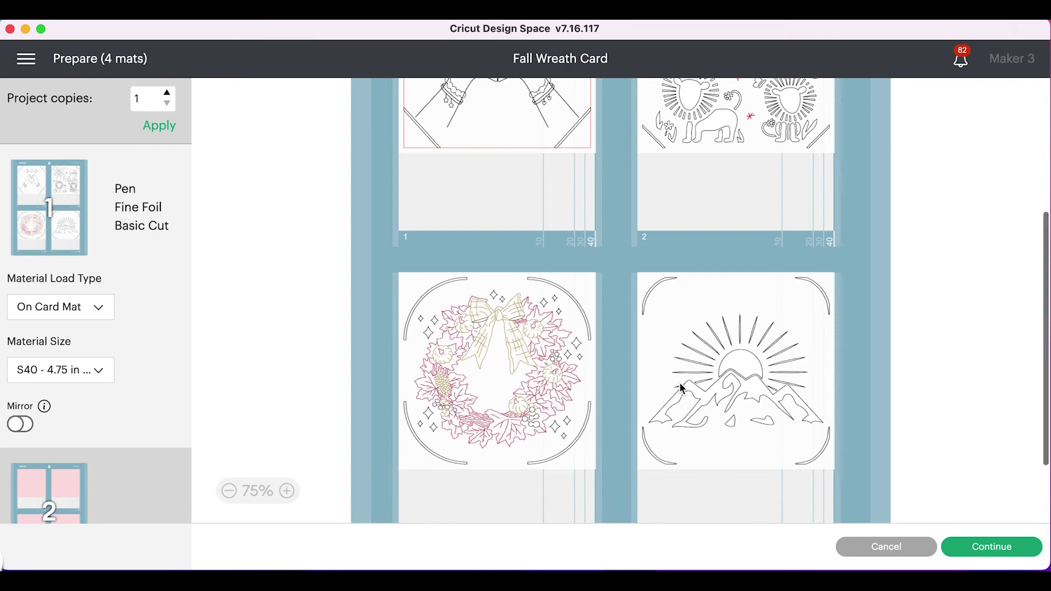
pyautogui.scroll(6, 683, 389)
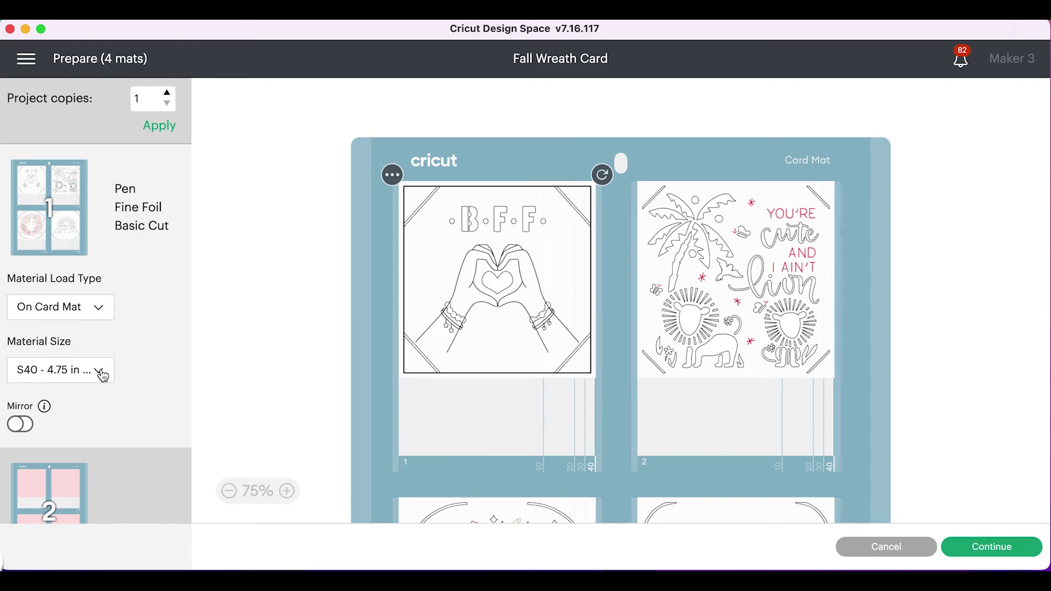
pyautogui.scroll(-3, 547, 401)
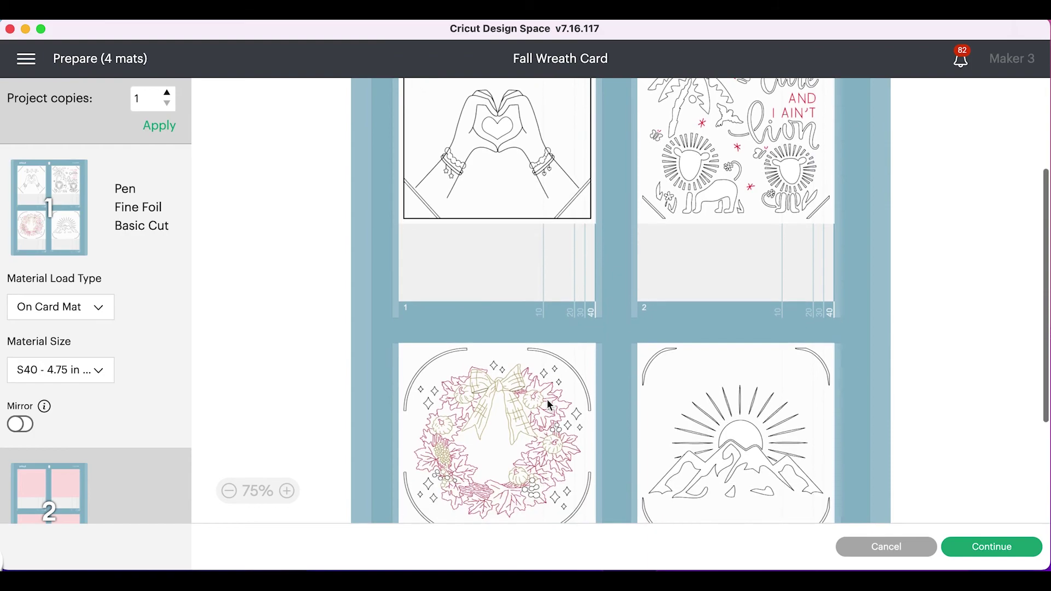
pyautogui.scroll(-2, 547, 405)
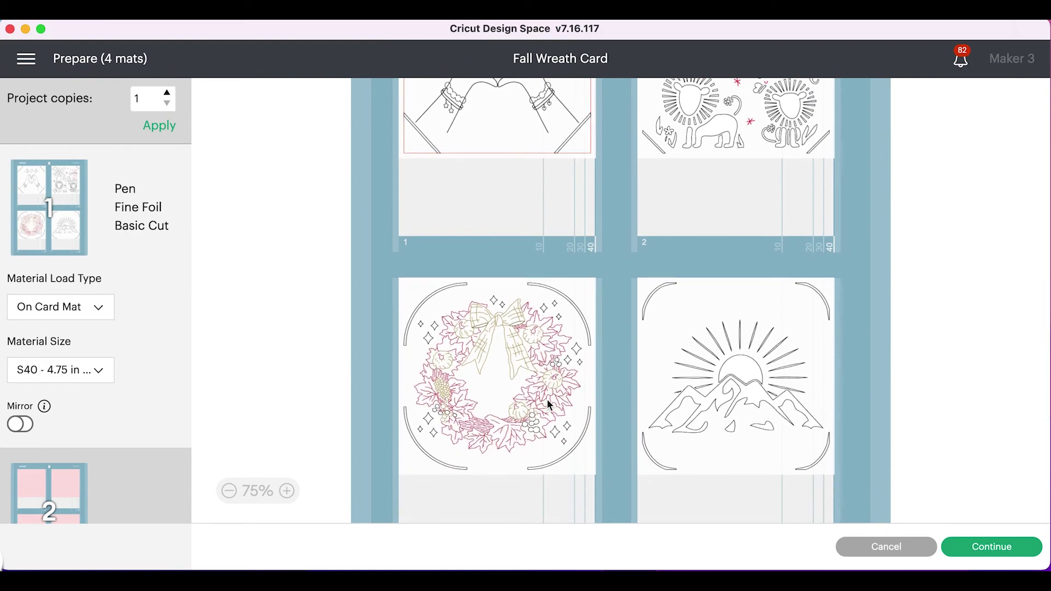
pyautogui.scroll(3, 731, 275)
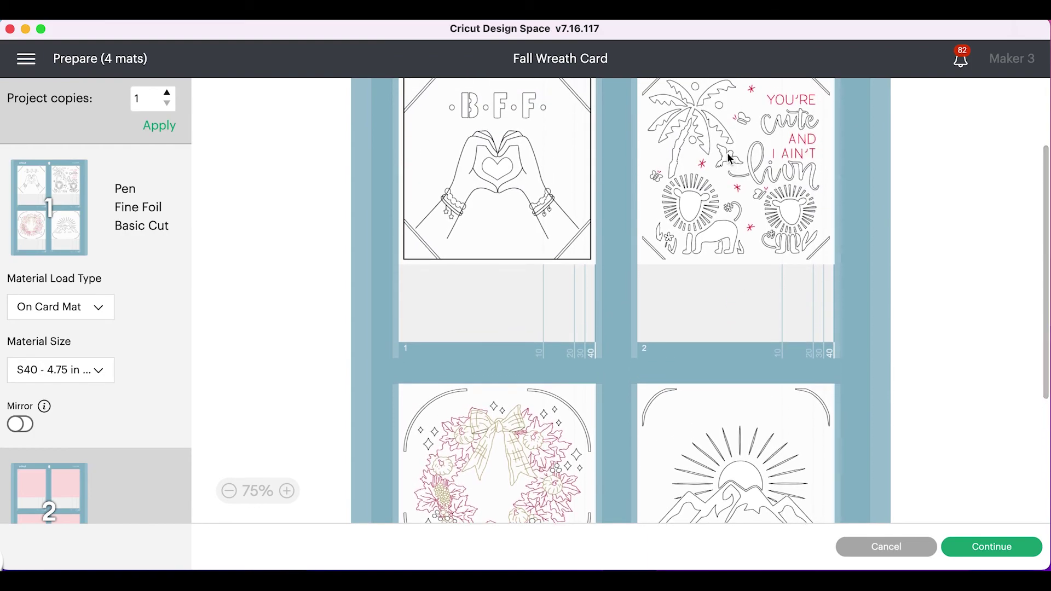
pyautogui.scroll(2, 723, 184)
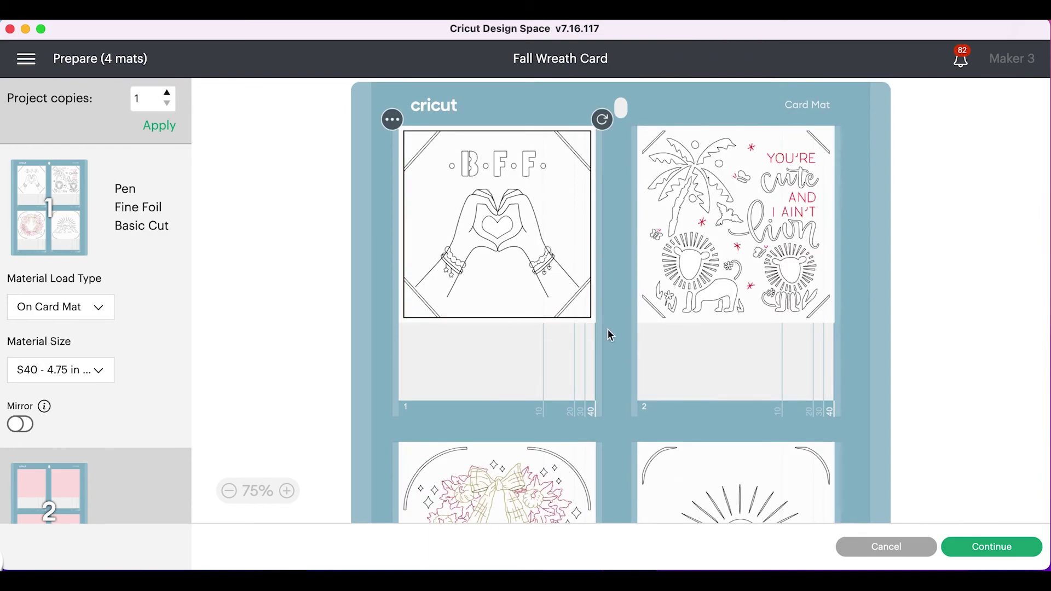
pyautogui.scroll(-3, 83, 435)
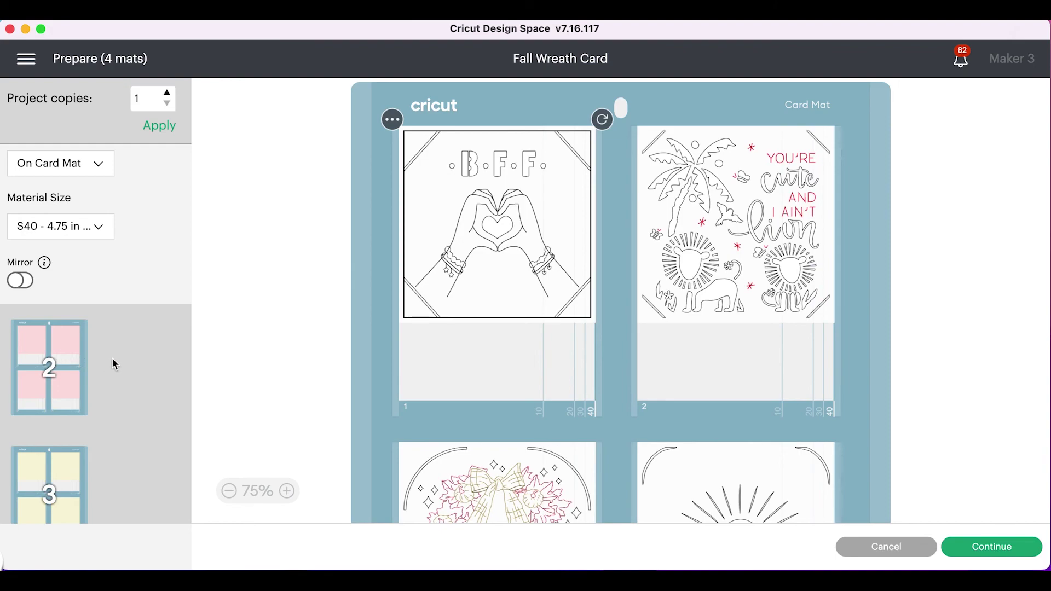
pyautogui.scroll(2, 545, 328)
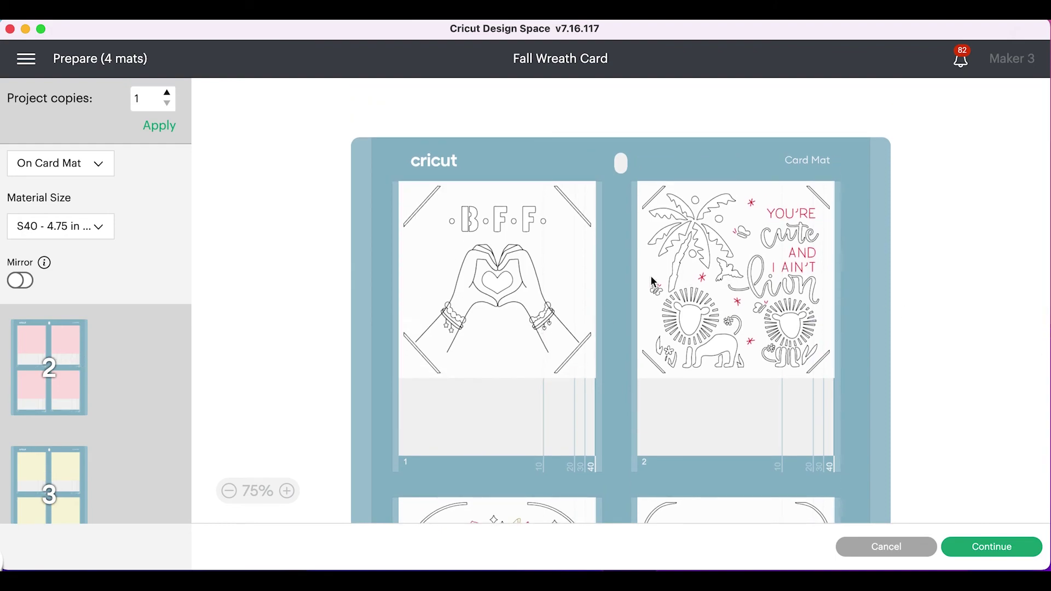
pyautogui.scroll(-3, 636, 286)
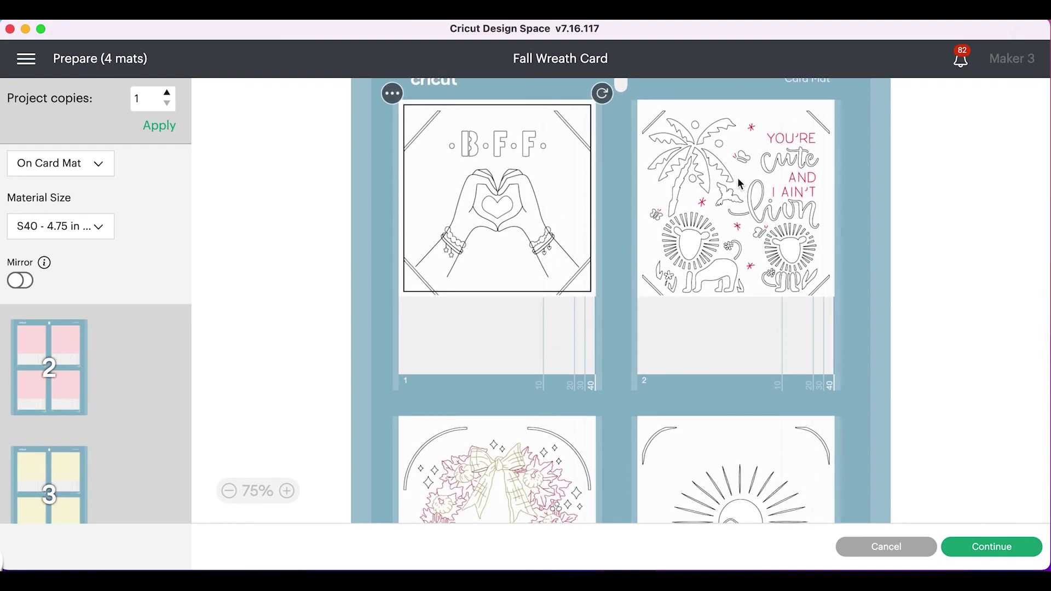
pyautogui.scroll(-6, 746, 319)
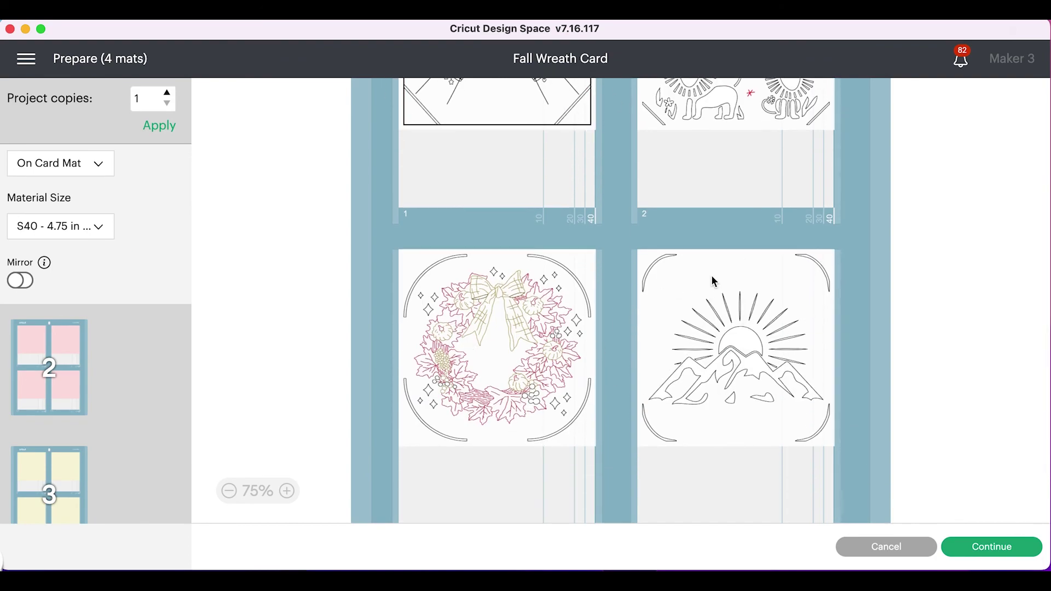
pyautogui.scroll(4, 715, 282)
pyautogui.scroll(3, 714, 282)
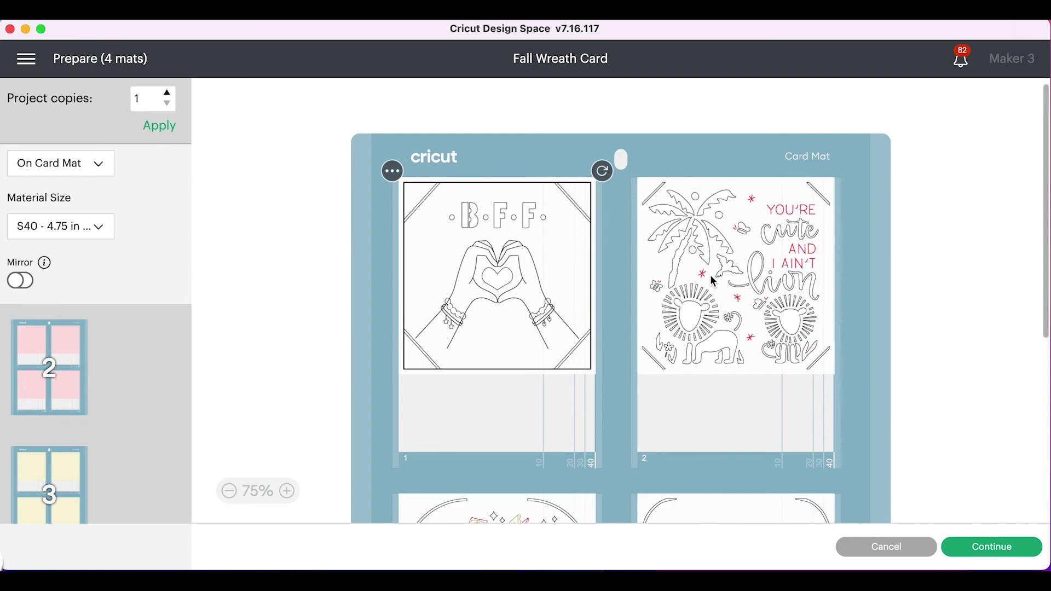
pyautogui.scroll(-2, 713, 282)
pyautogui.scroll(-2, 713, 282)
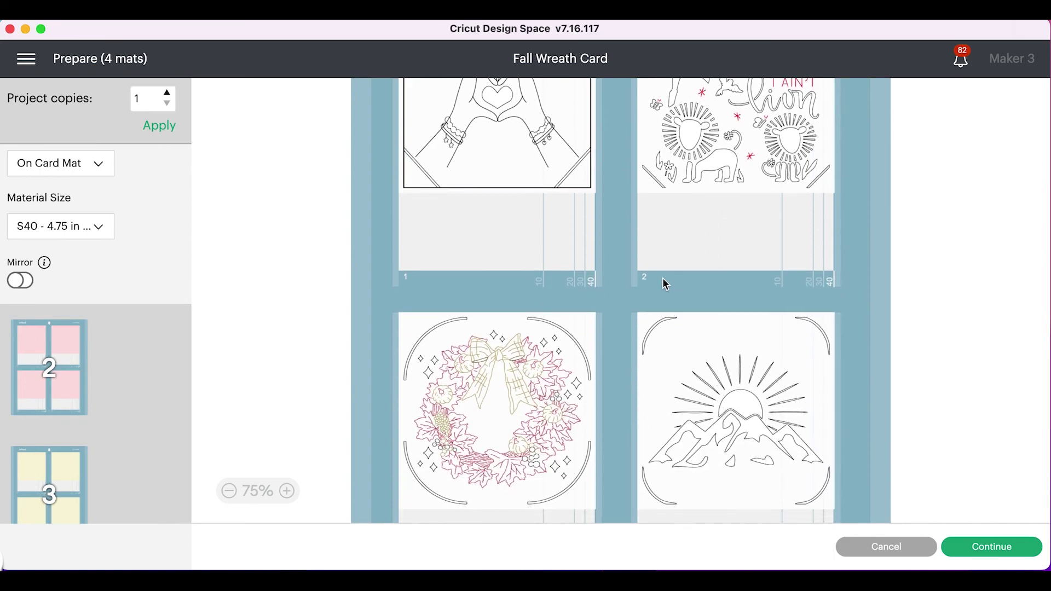
pyautogui.scroll(2, 663, 279)
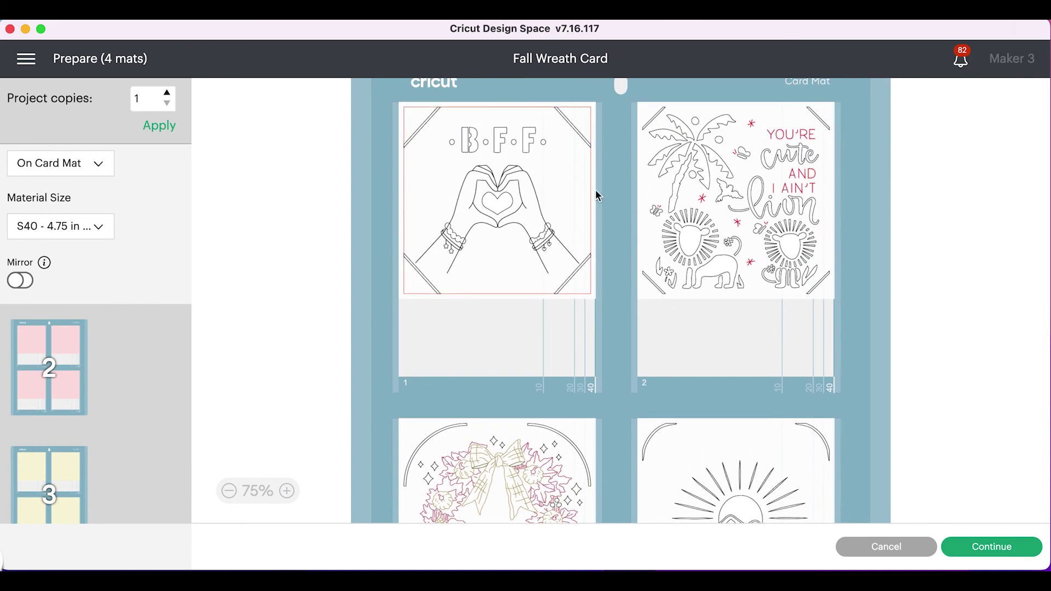